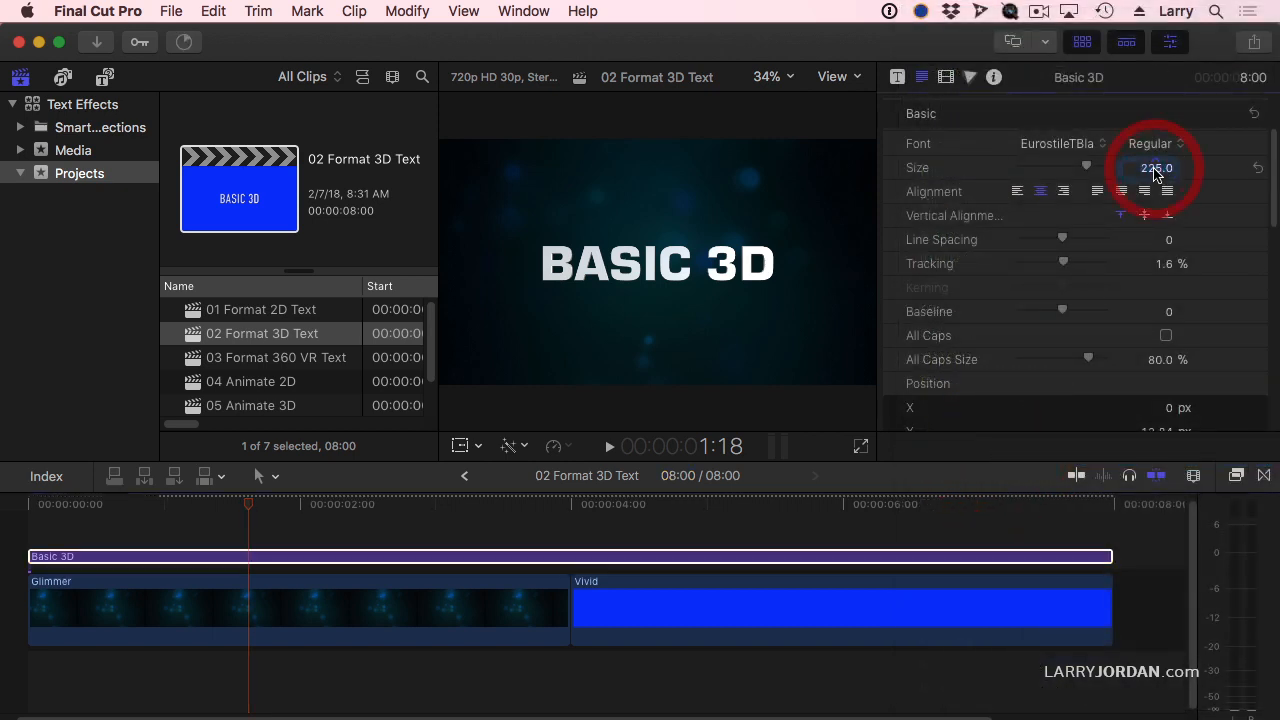
Step: Set the BASIC 3D title's font size to 400, and reduce it to 350
left_click(1156, 168)
type("400")
key("Return")
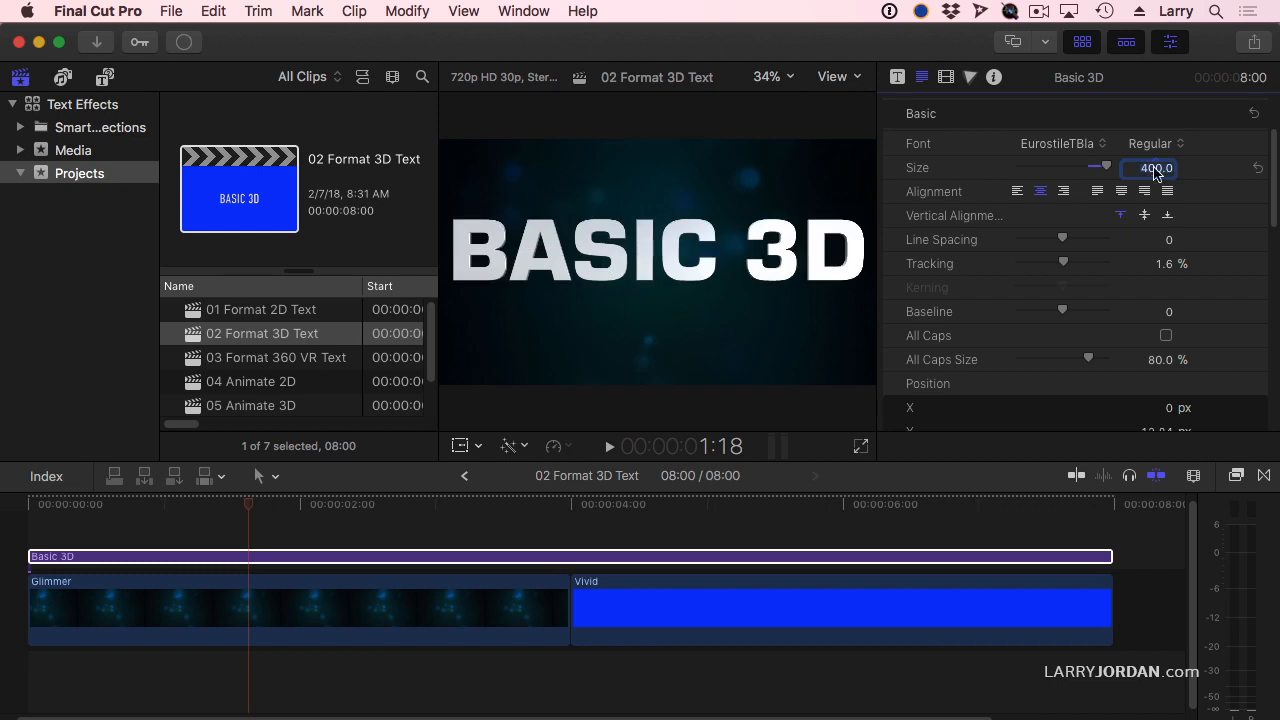
type("3")
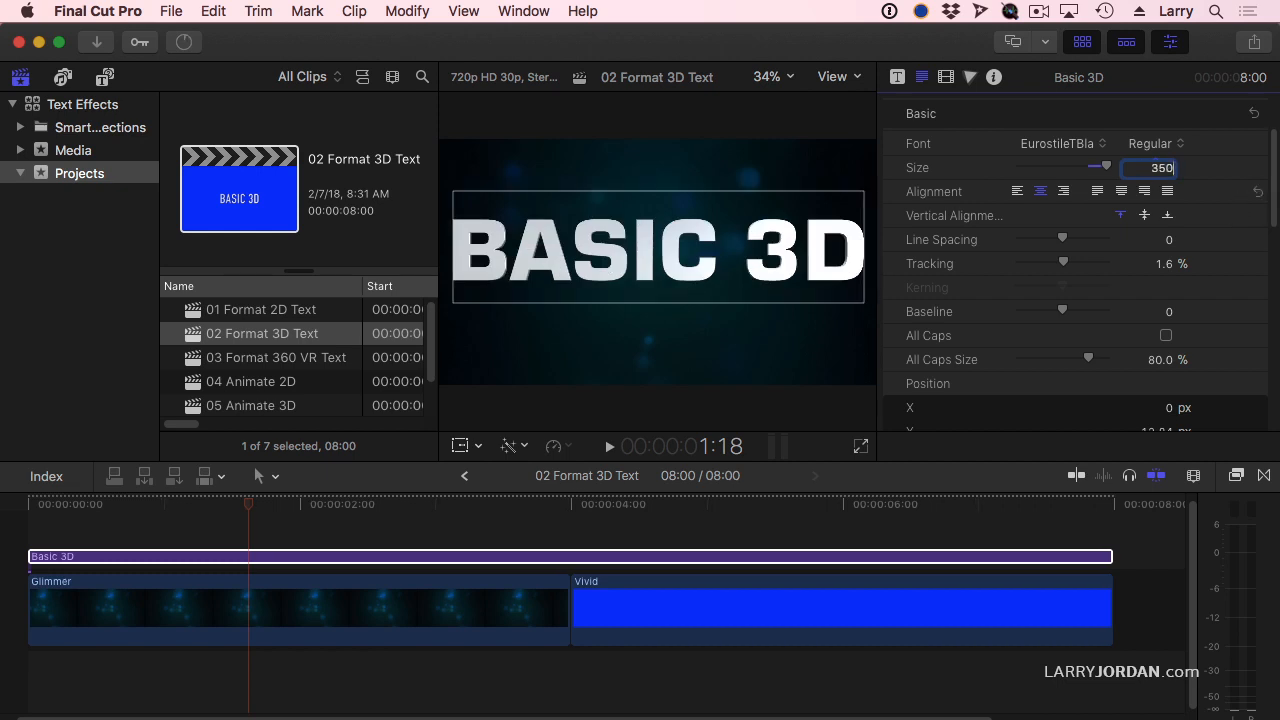
type("50")
key("Return")
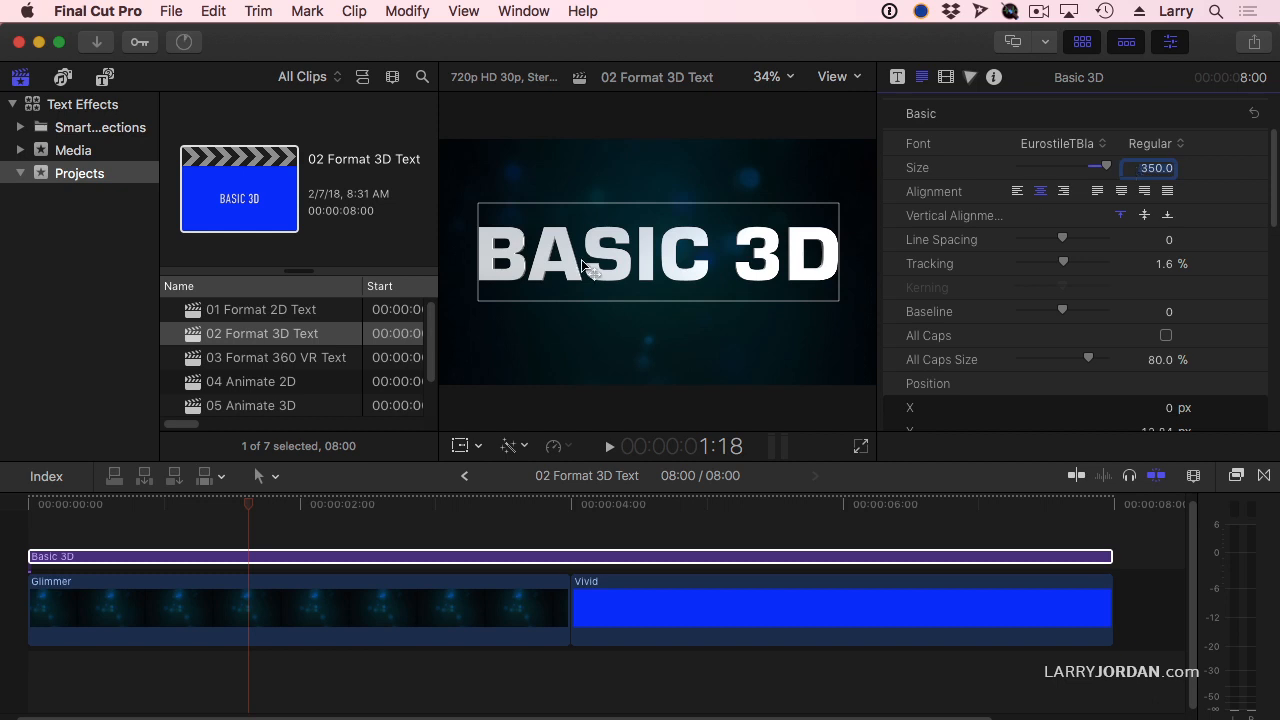
Step: Hide the browser, collapse the Basic text settings, and set the 3D text depth to 40
key("ctrl+super+1")
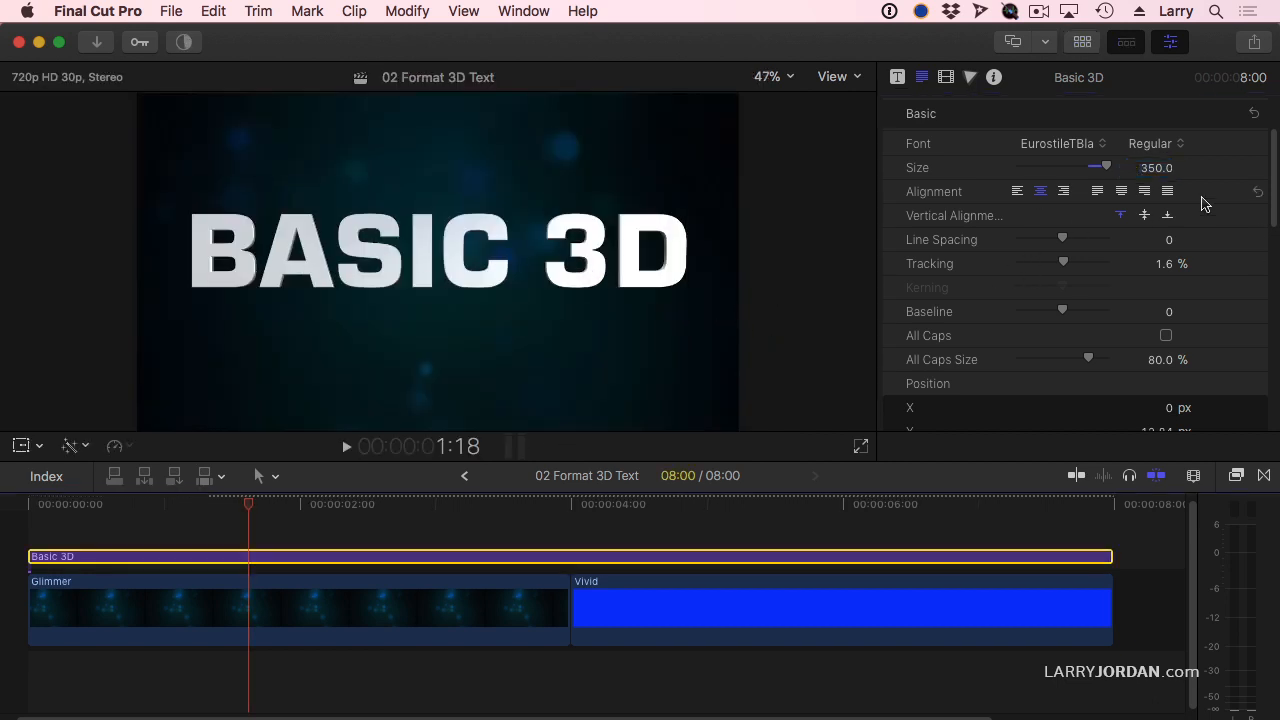
scroll(1234, 129, "up", 1)
left_click(1238, 115)
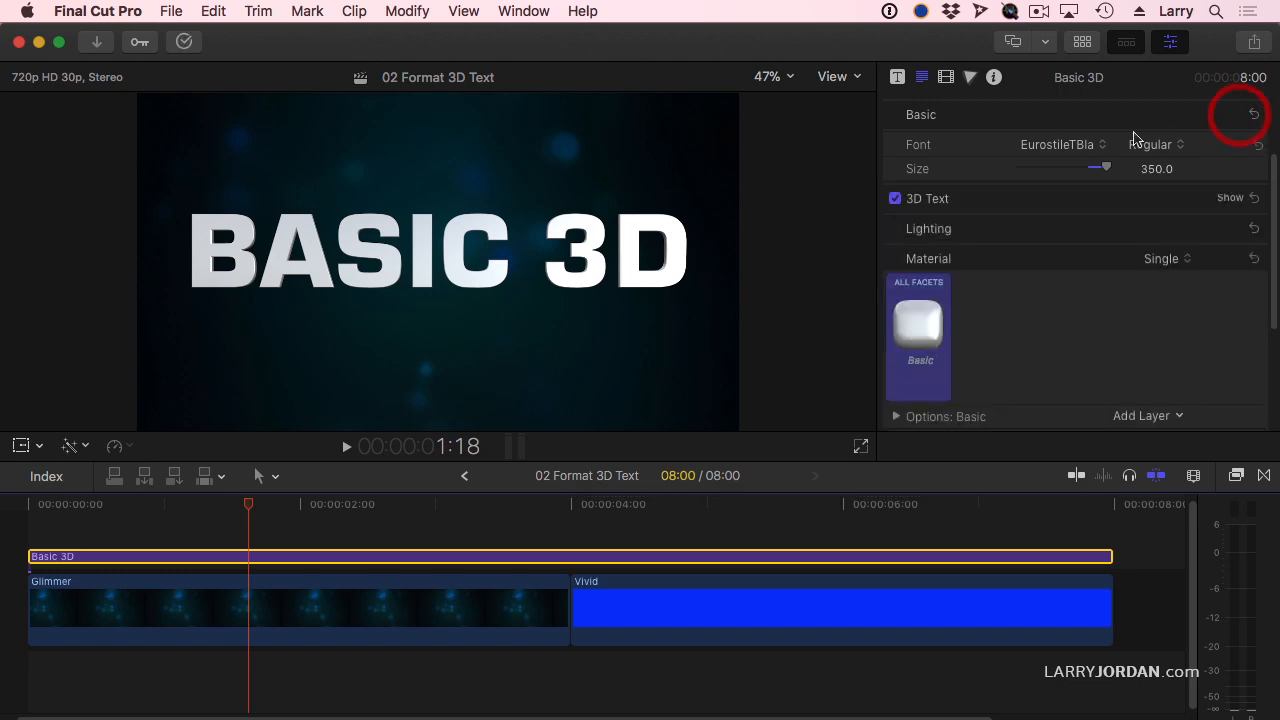
left_click(1232, 144)
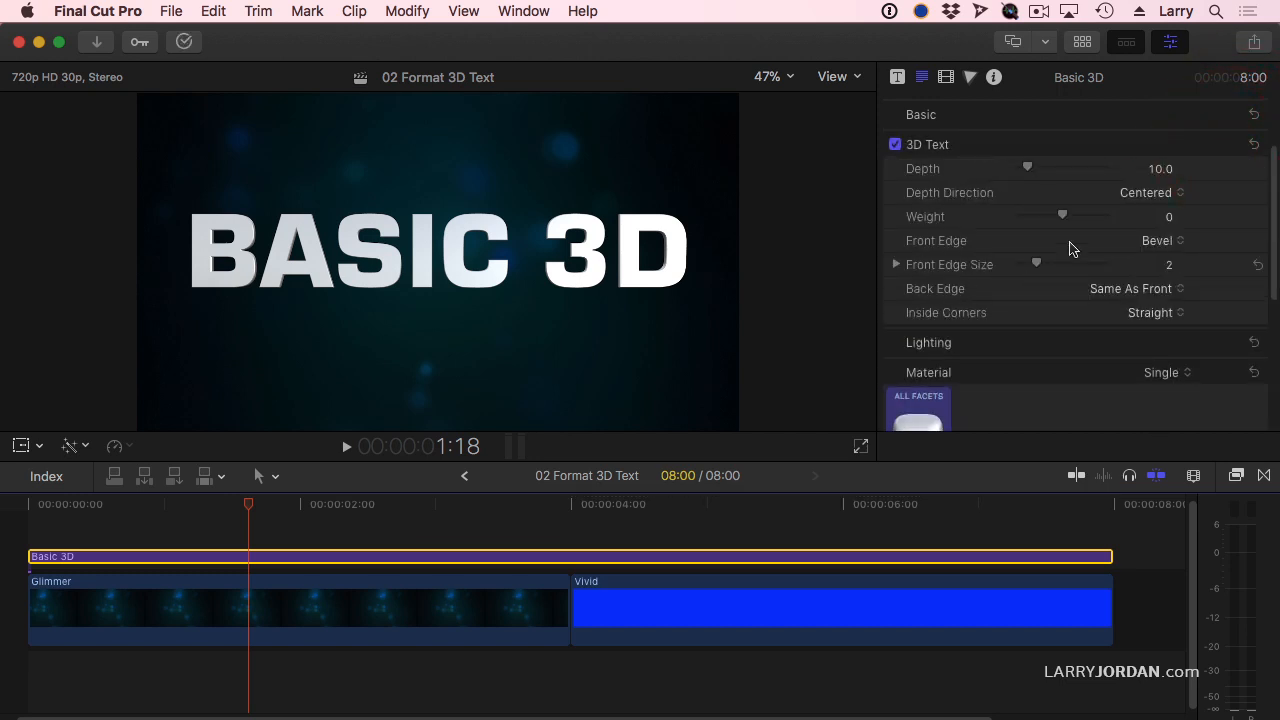
left_click_drag(1028, 170, 1054, 172)
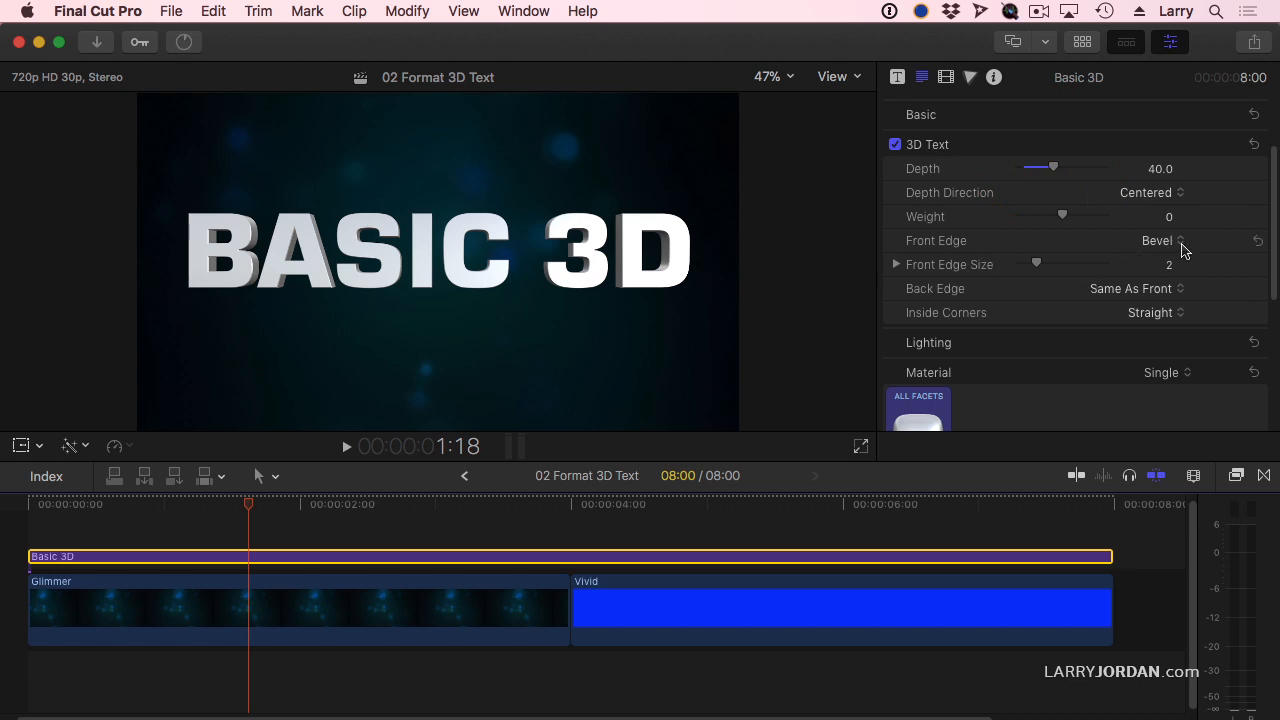
Step: Set the 3D text's front edge to Concave and view the title at 100% zoom
left_click(1170, 246)
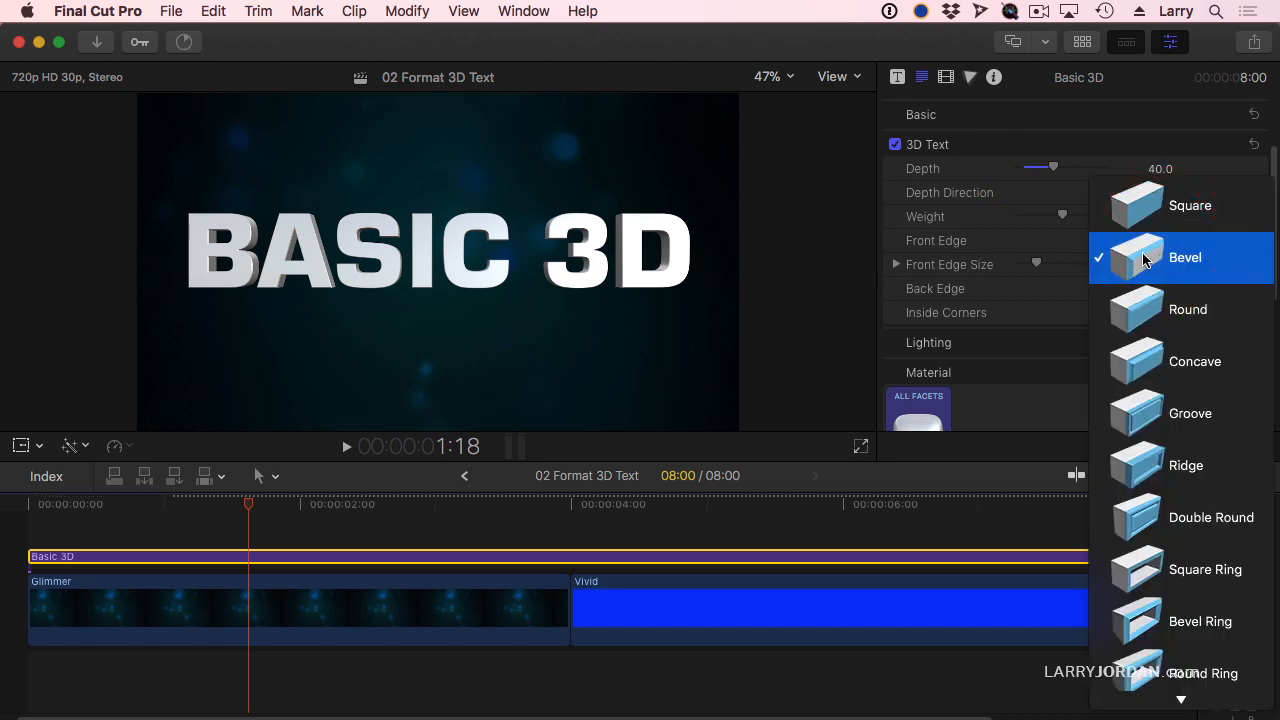
left_click(1138, 358)
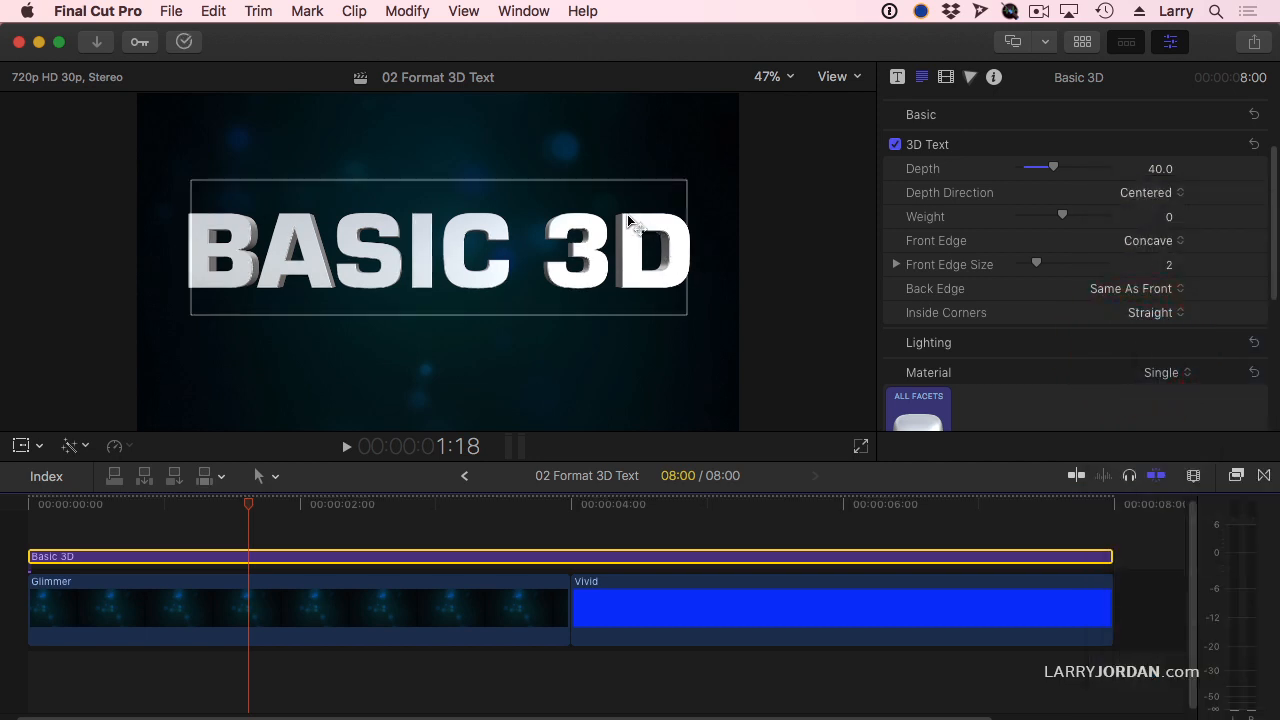
left_click(770, 77)
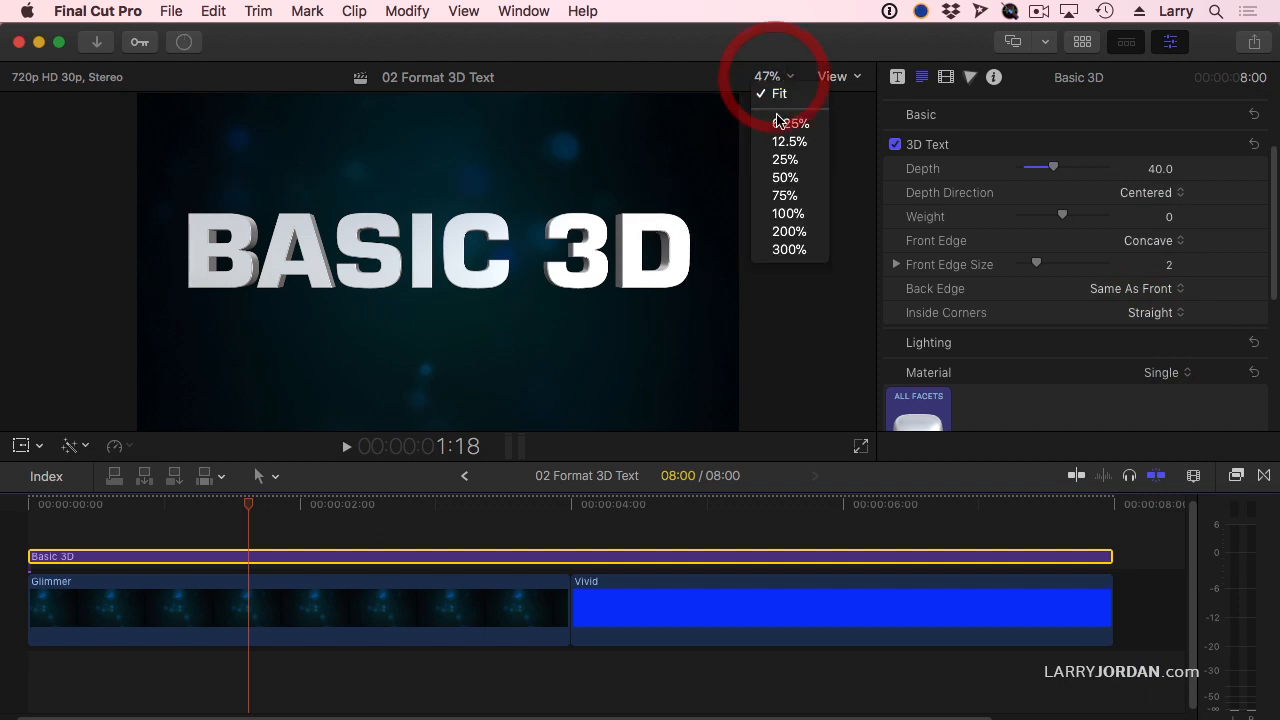
left_click(789, 214)
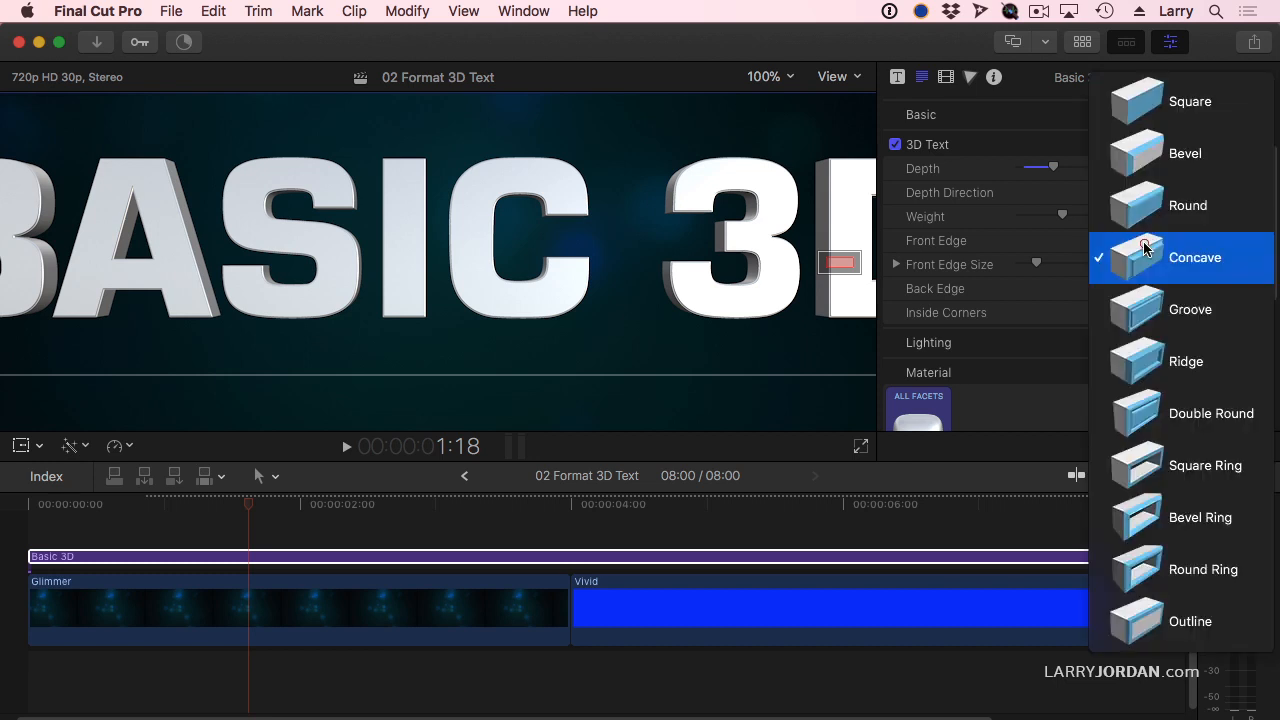
Step: Try Round as the front edge style of the 3D text
left_click(1147, 240)
left_click(1133, 210)
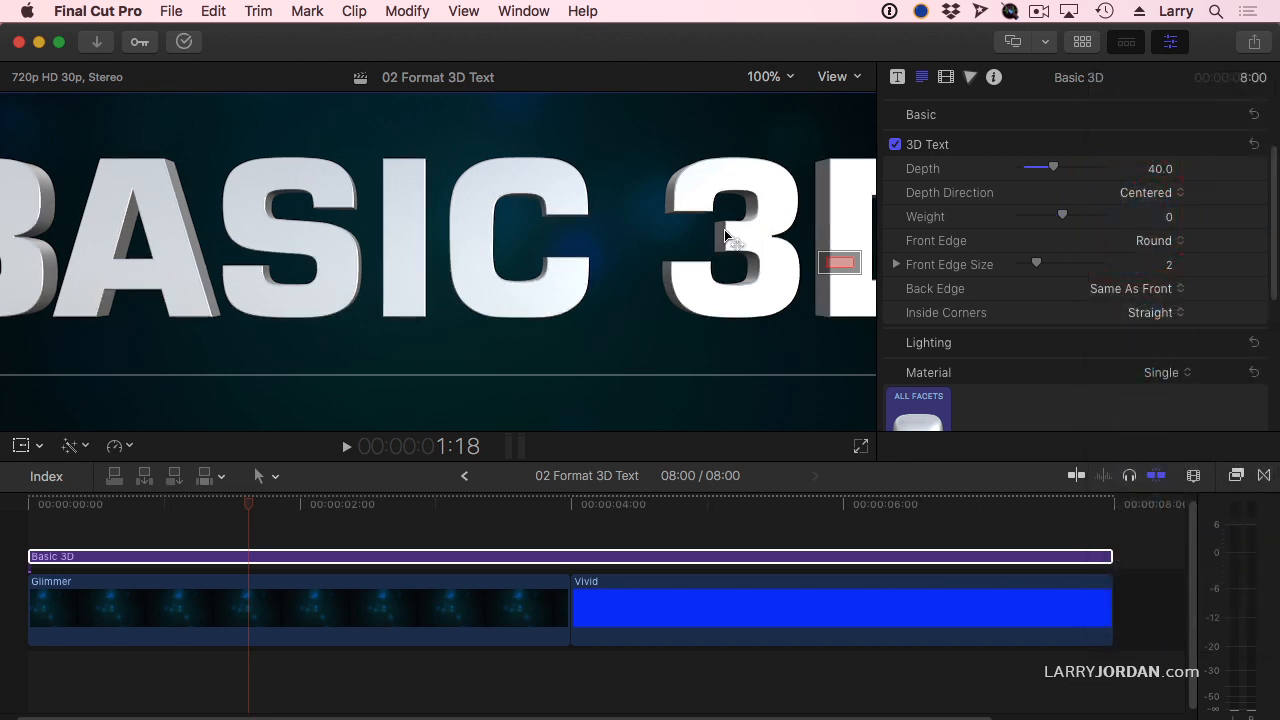
left_click(1146, 192)
left_click(1155, 240)
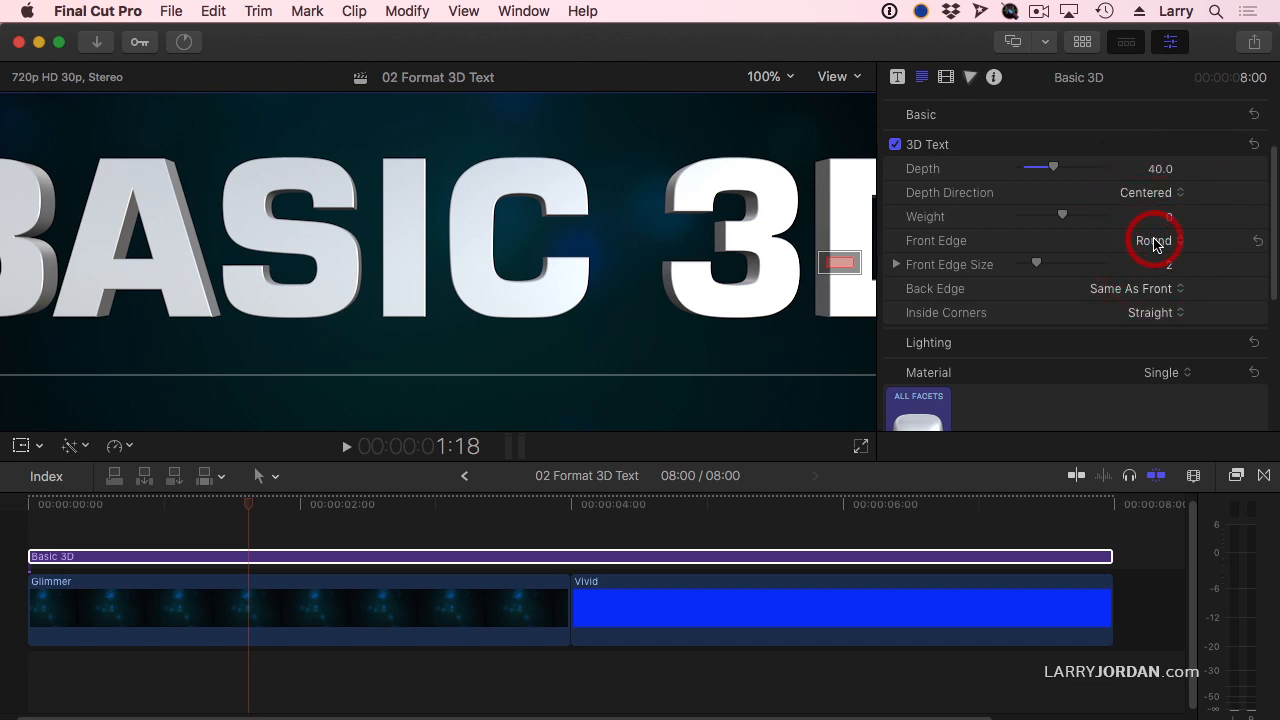
left_click(1248, 11)
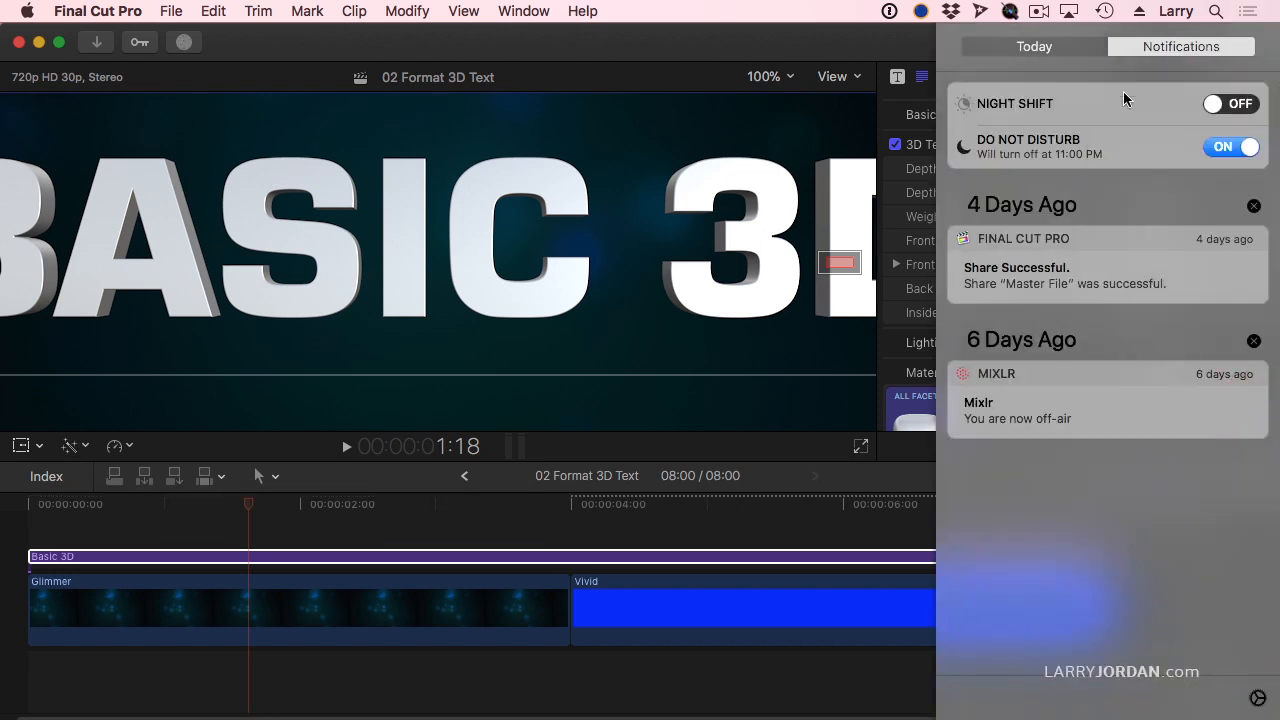
left_click(848, 214)
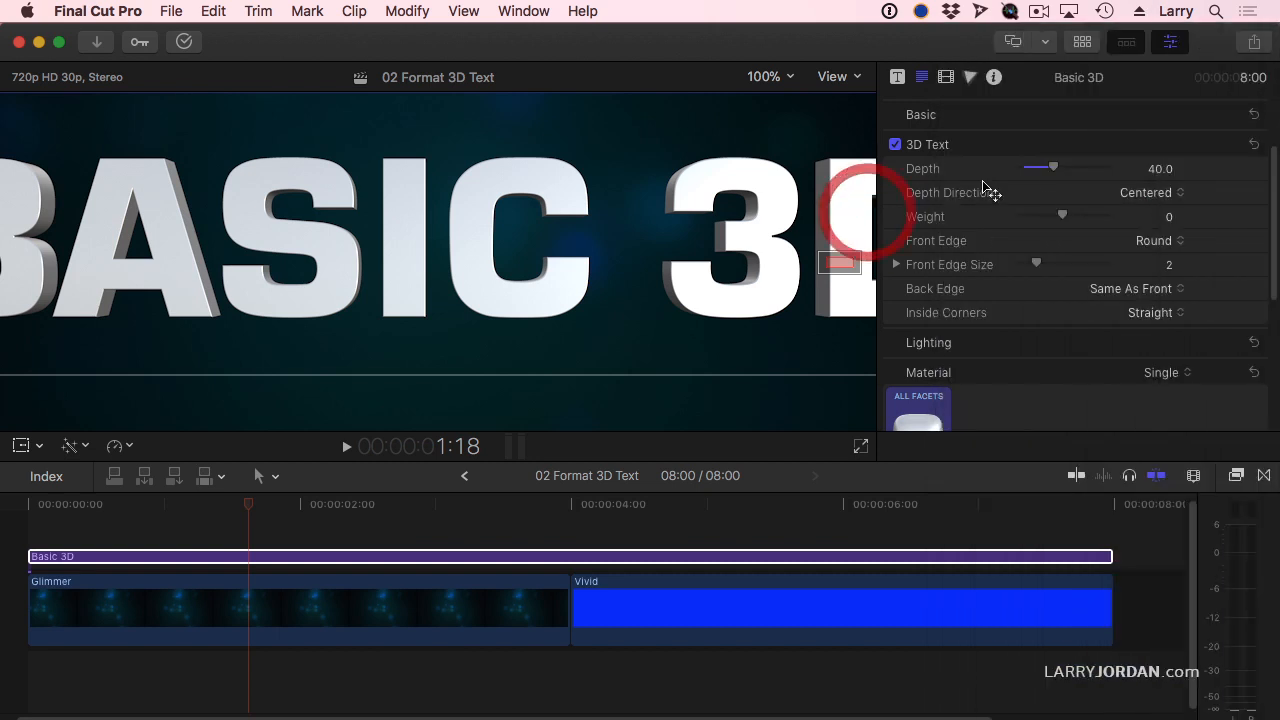
Step: Set the 3D text's front edge back to Concave and fit the whole frame in the viewer
left_click(1147, 241)
left_click(1136, 298)
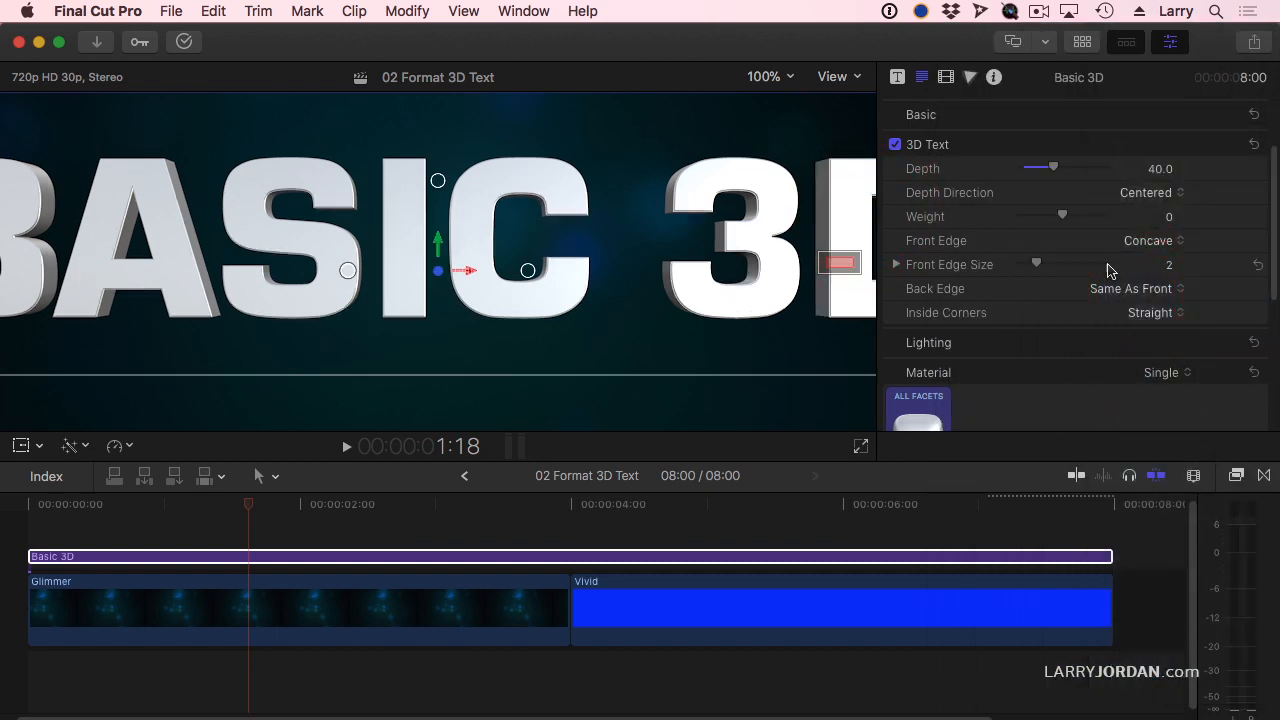
left_click(762, 77)
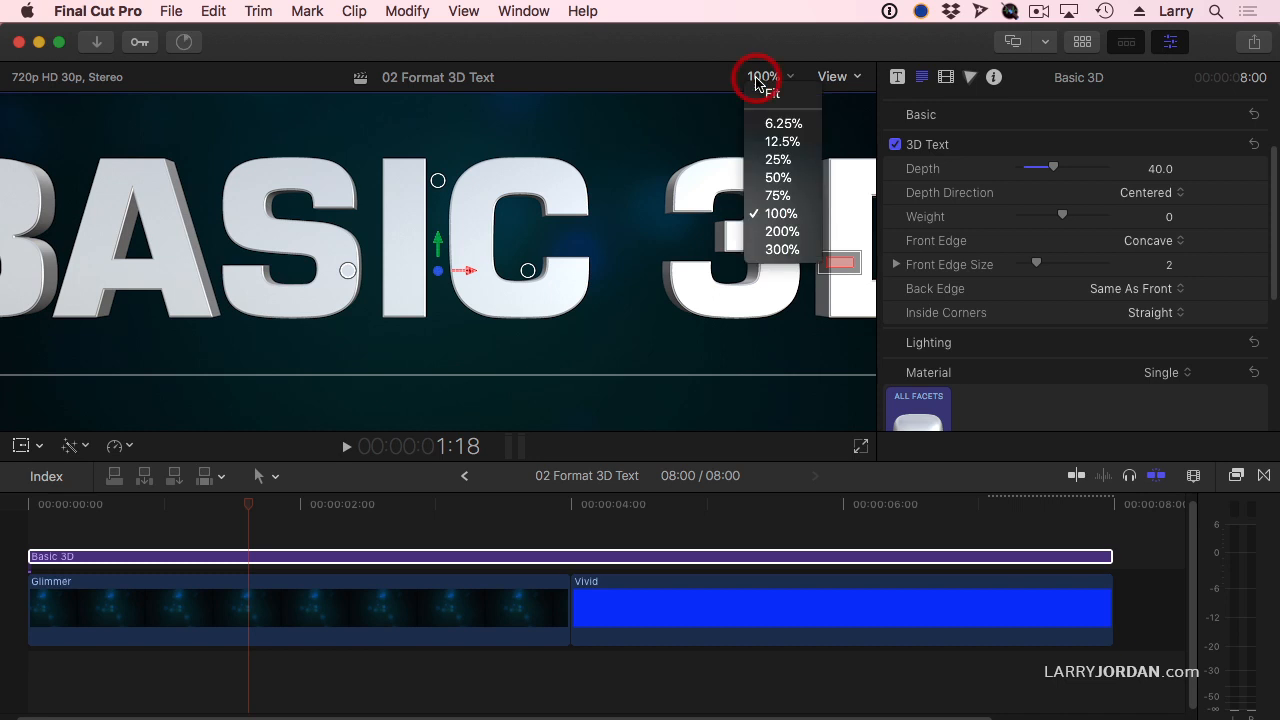
left_click(763, 93)
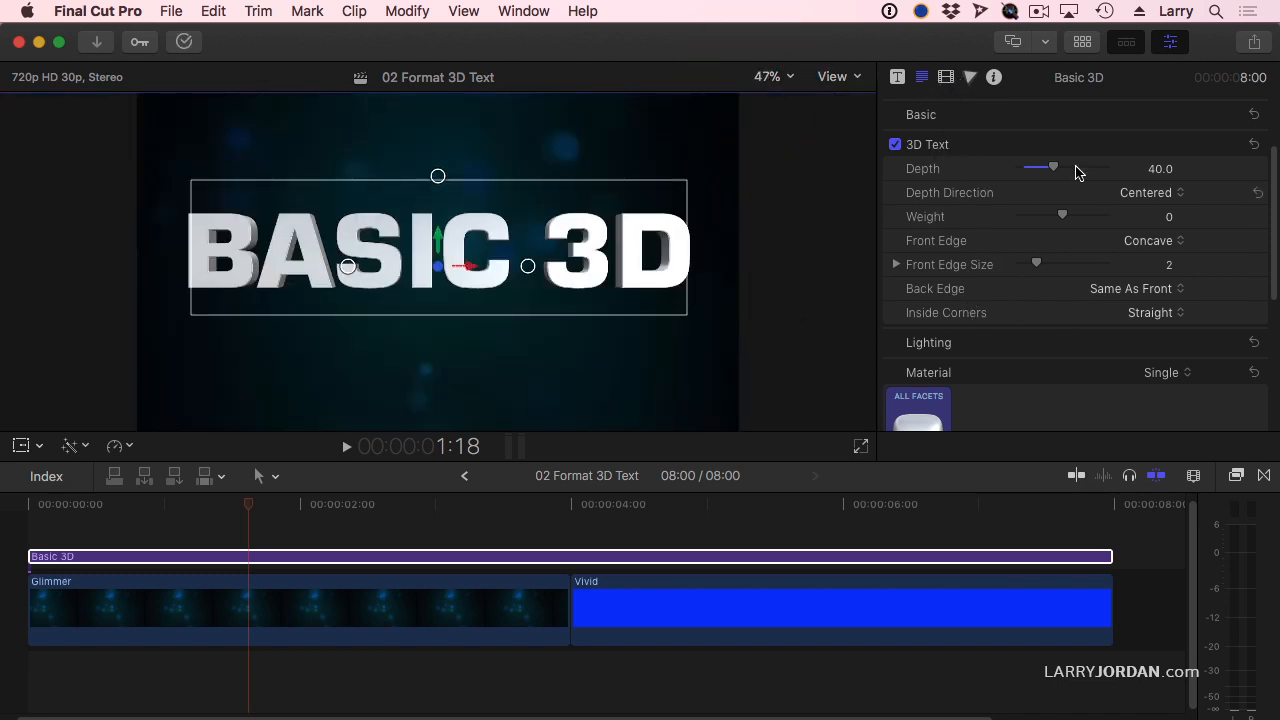
Step: Collapse the 3D Text settings, reveal the Lighting settings, and set the lighting style to Diagonal Left
left_click(1230, 144)
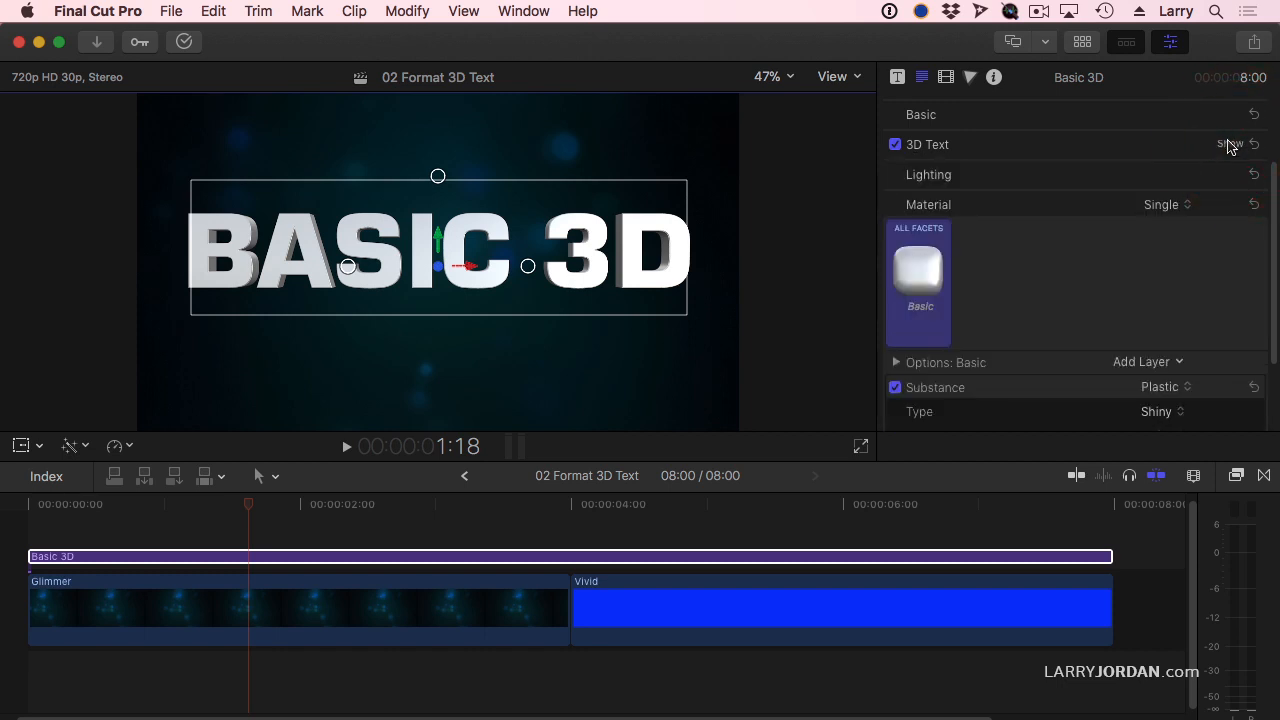
left_click(1232, 174)
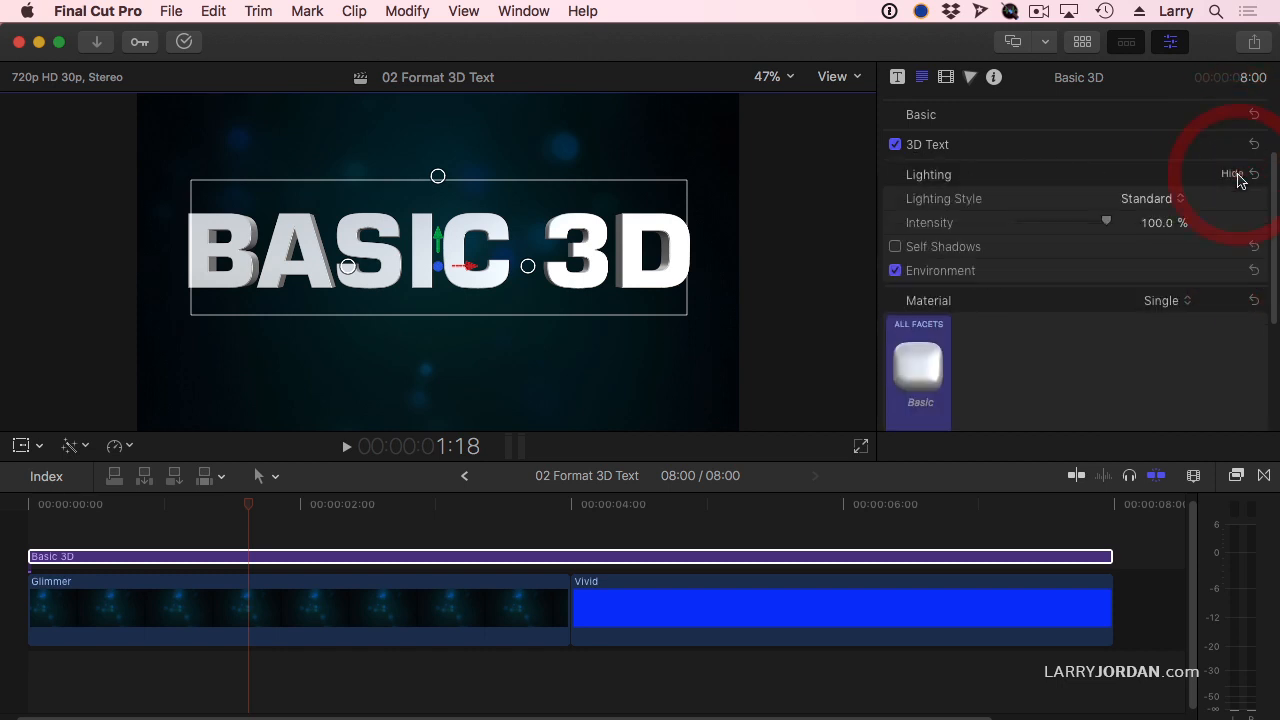
left_click(1155, 203)
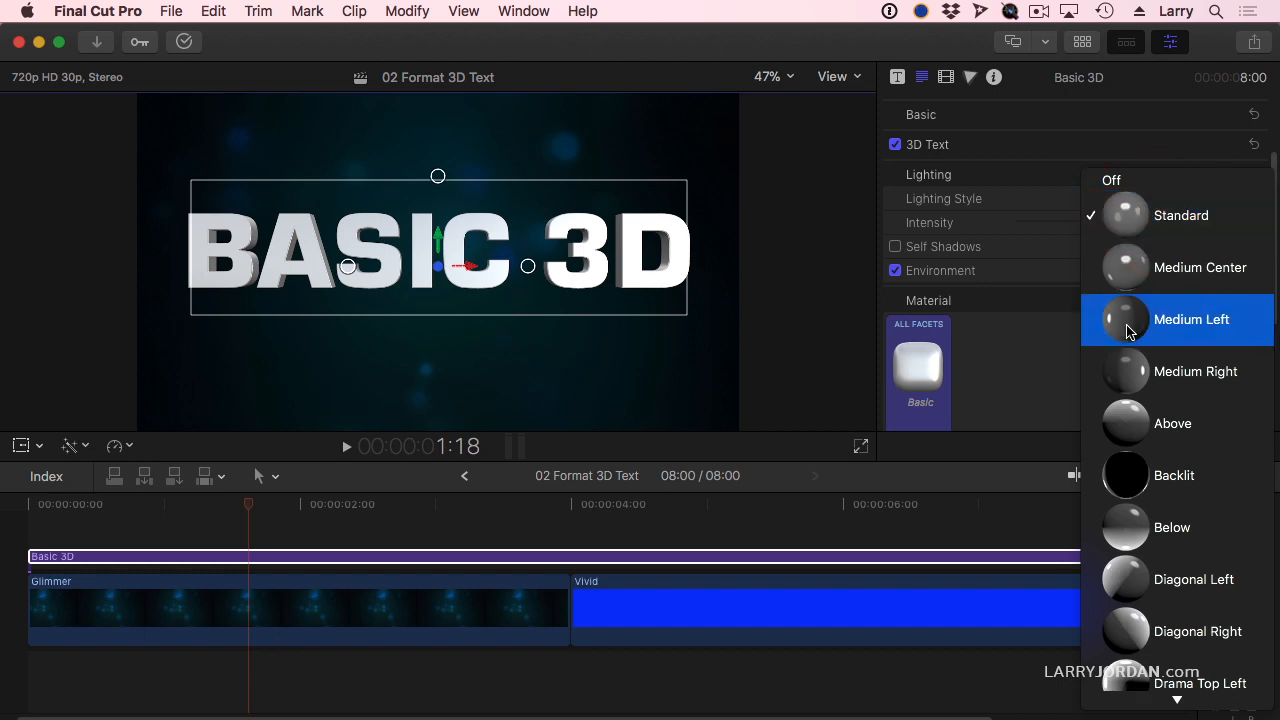
left_click(1137, 584)
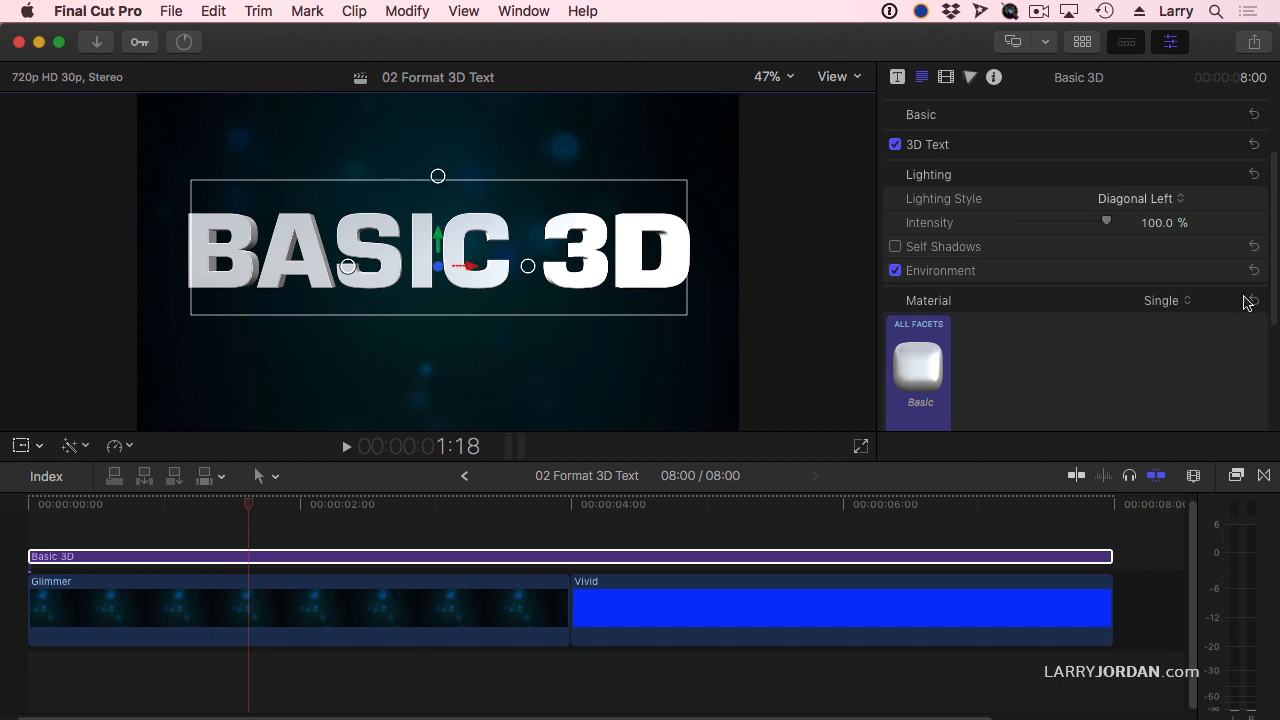
Step: Toggle Self Shadows on and off repeatedly to compare the title with and without shadows, leaving them off
left_click(895, 247)
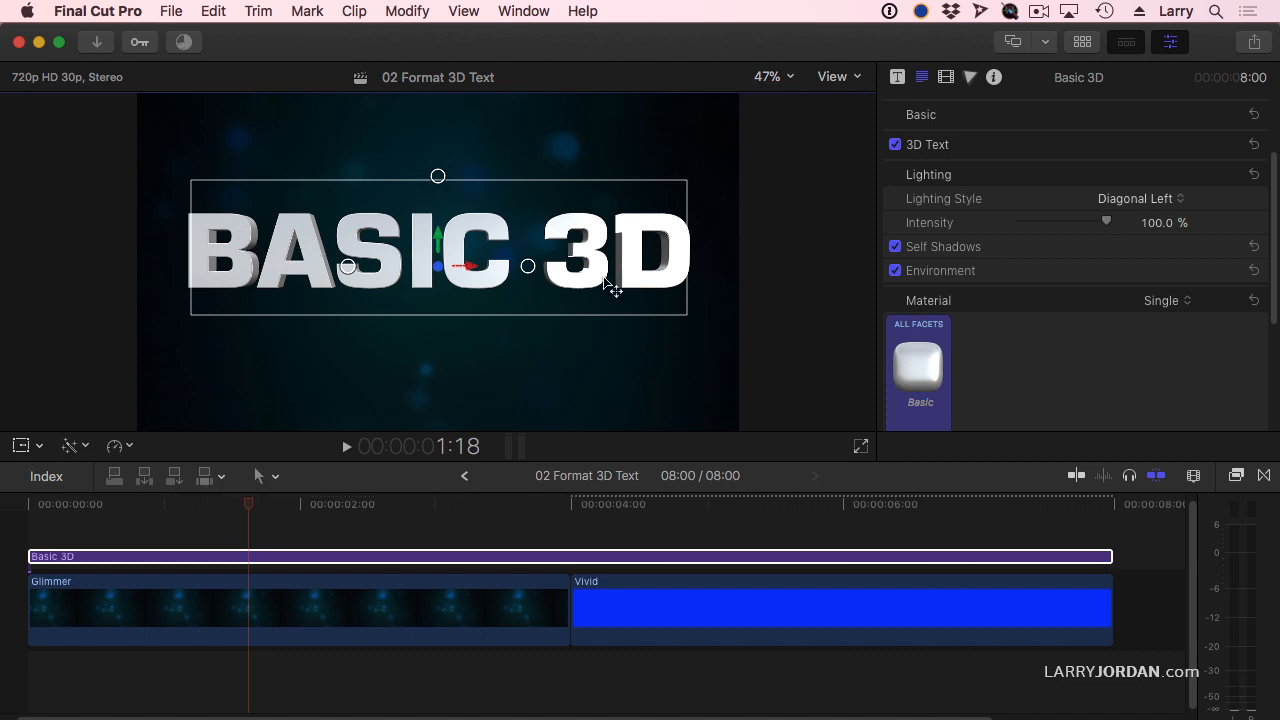
left_click(1230, 246)
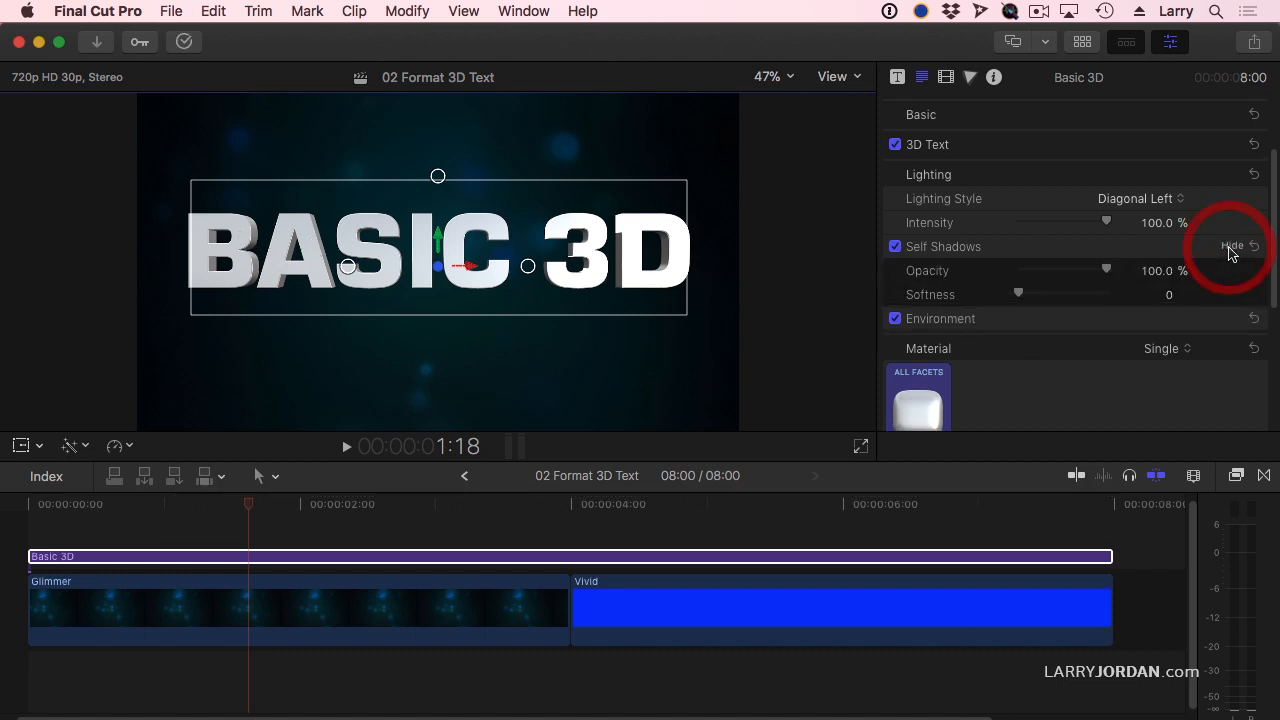
left_click(896, 247)
left_click(896, 247)
left_click(895, 247)
left_click(895, 247)
left_click(895, 247)
left_click(895, 247)
left_click(895, 247)
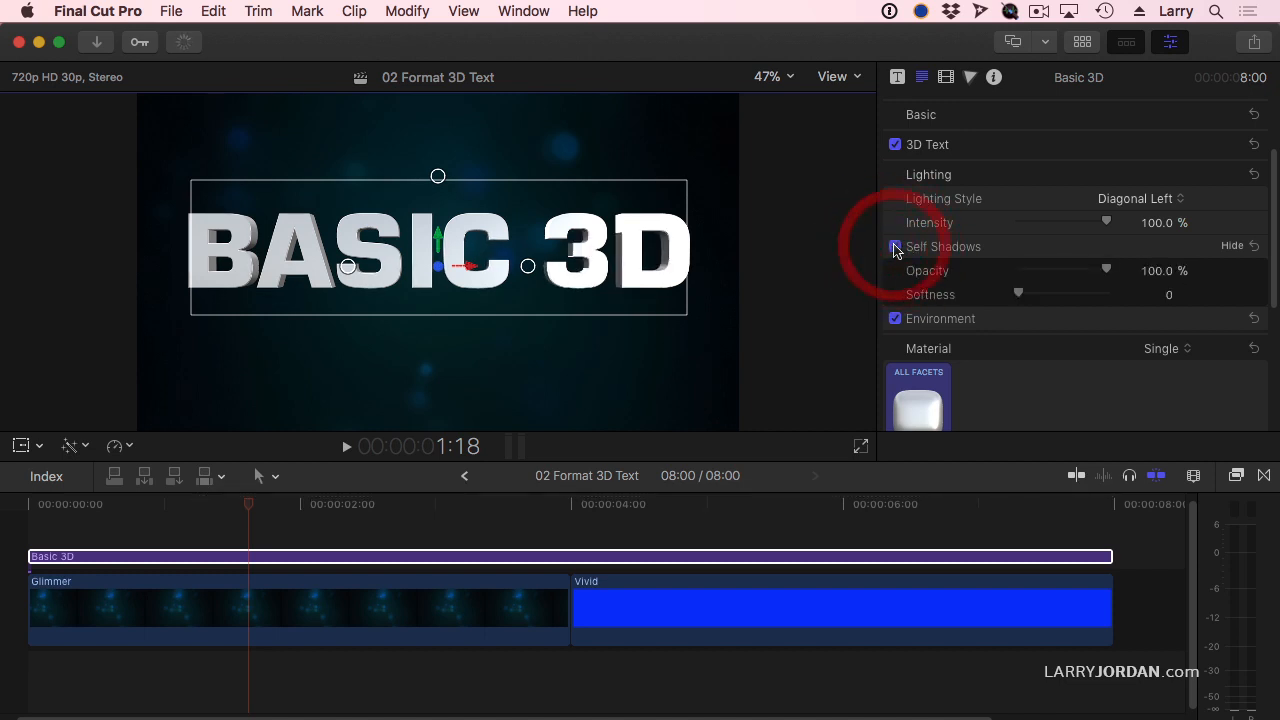
left_click(895, 247)
left_click(895, 247)
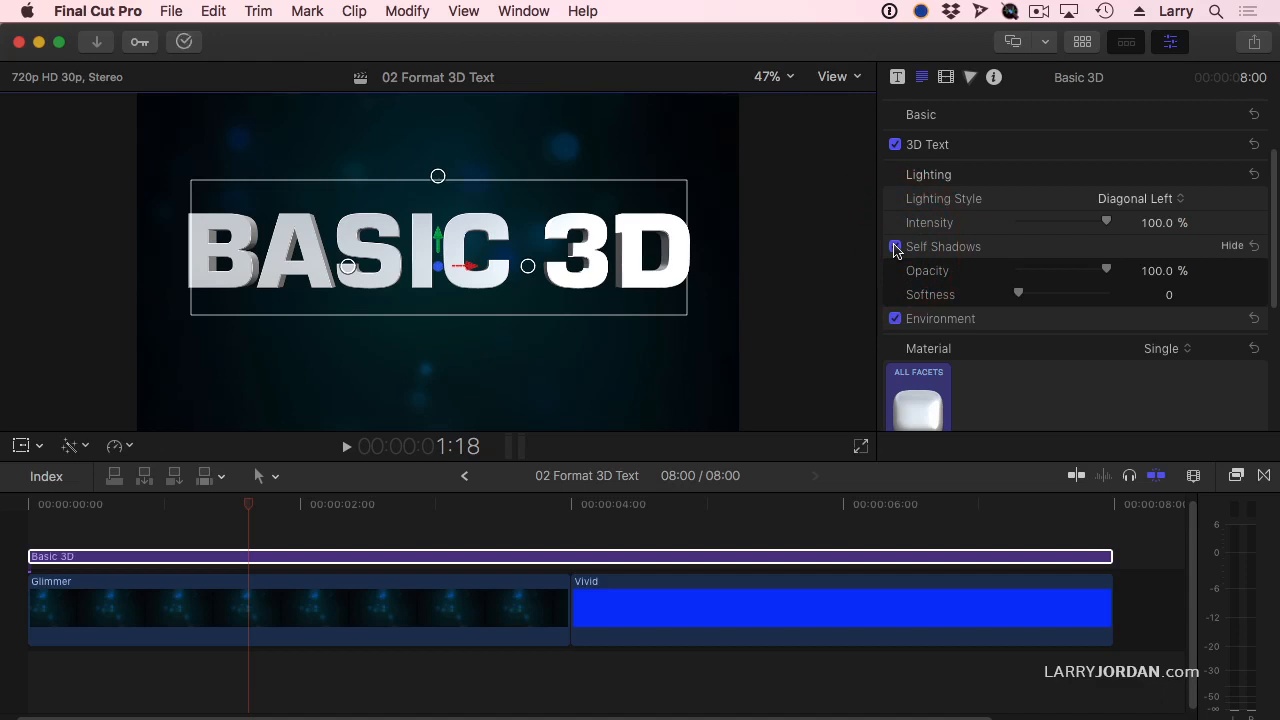
left_click(895, 247)
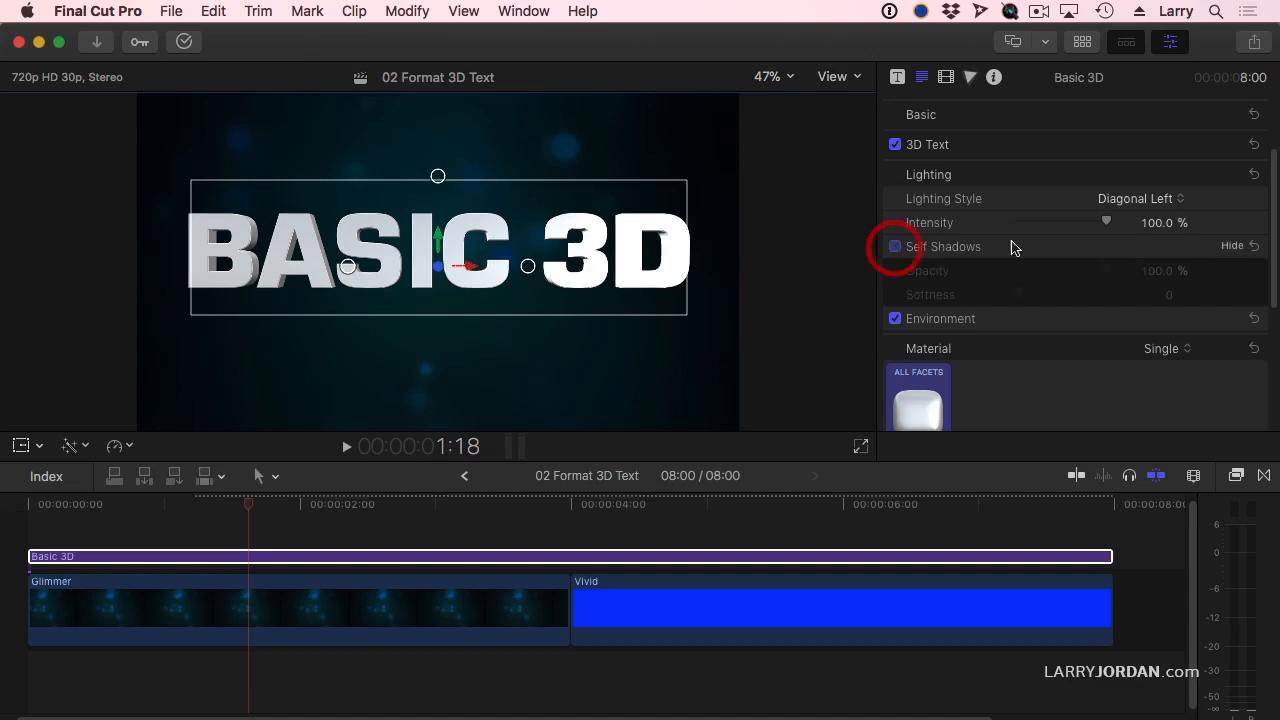
Step: Set the title's lighting style to Drama Top Left and its environment type to Colorful
left_click(1142, 199)
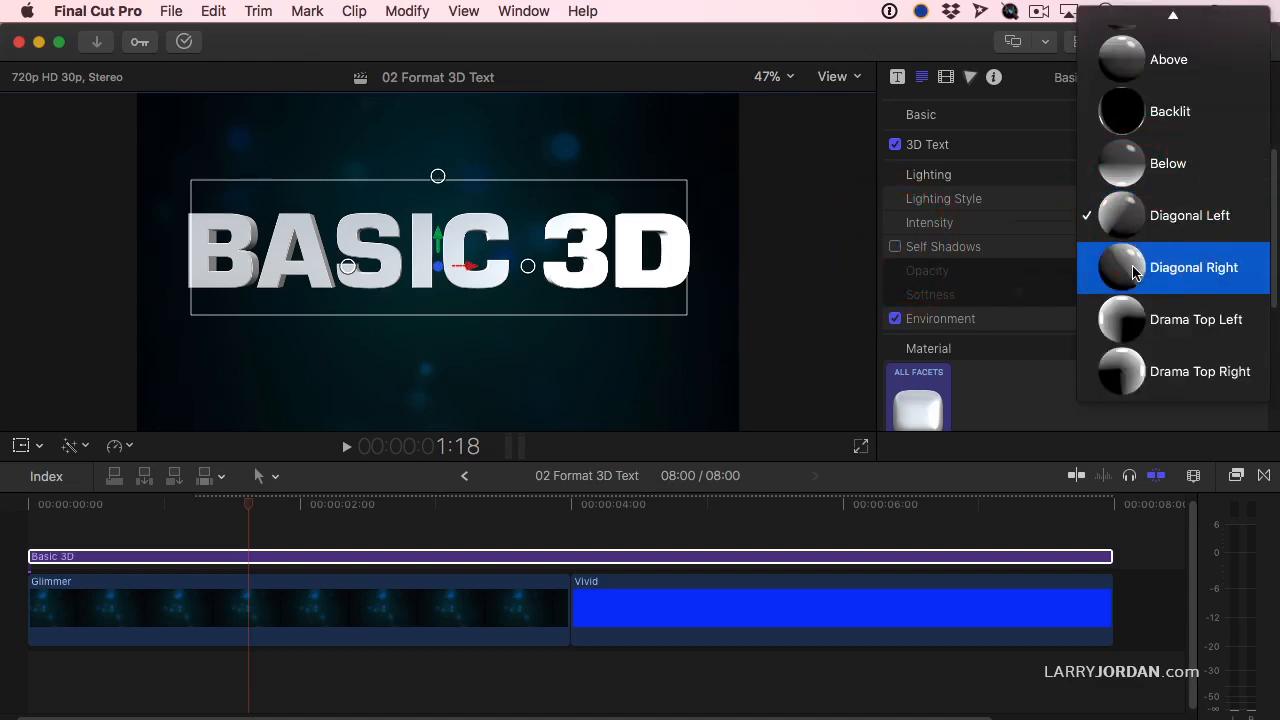
left_click(1120, 317)
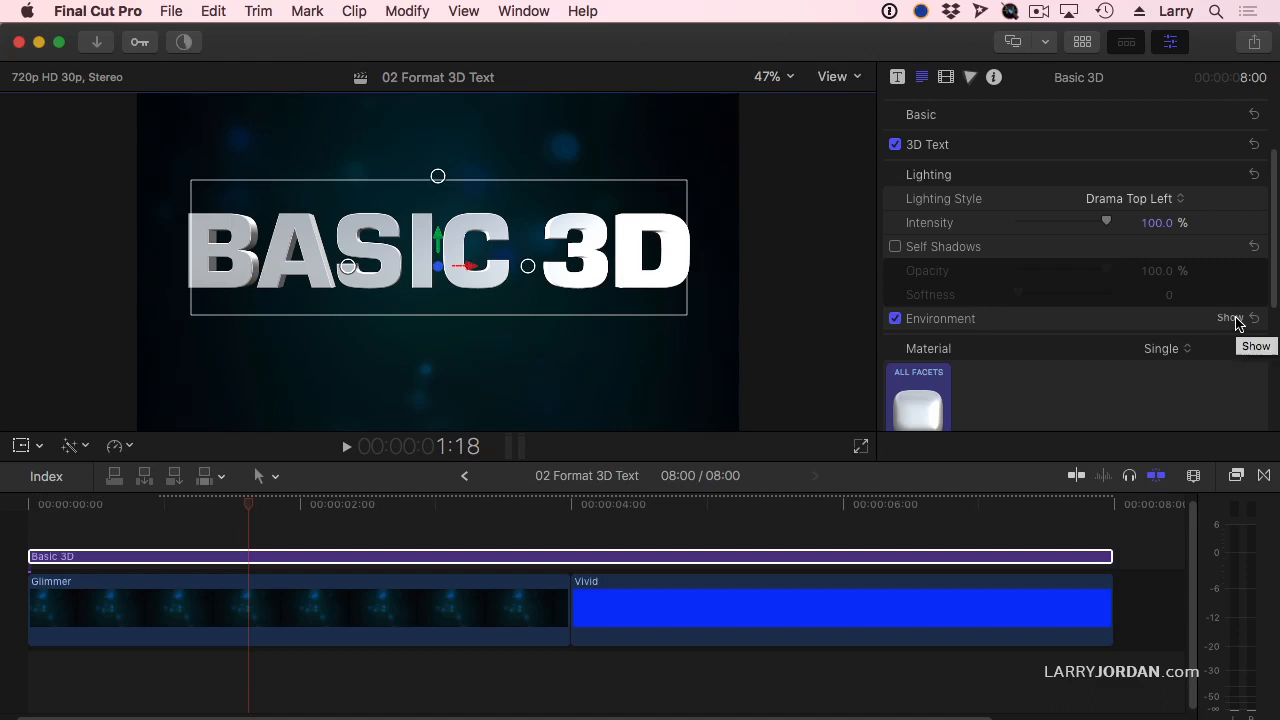
left_click(1232, 318)
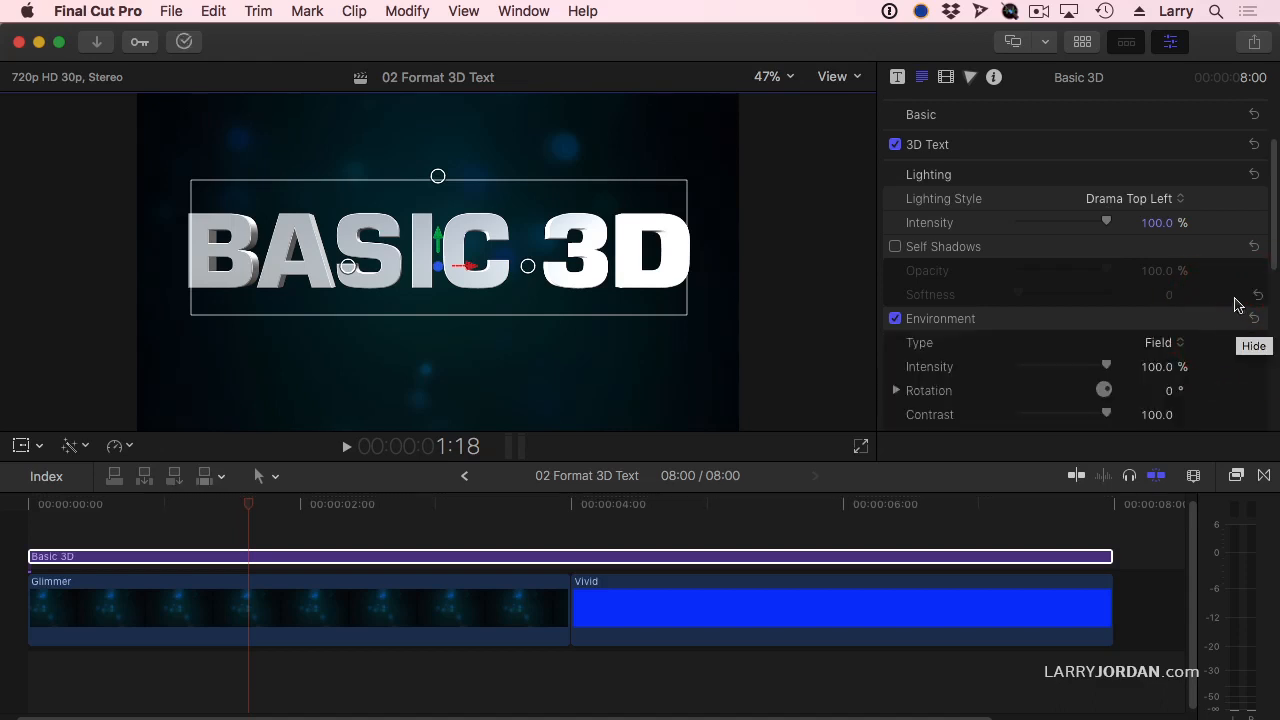
left_click_drag(1274, 237, 1274, 288)
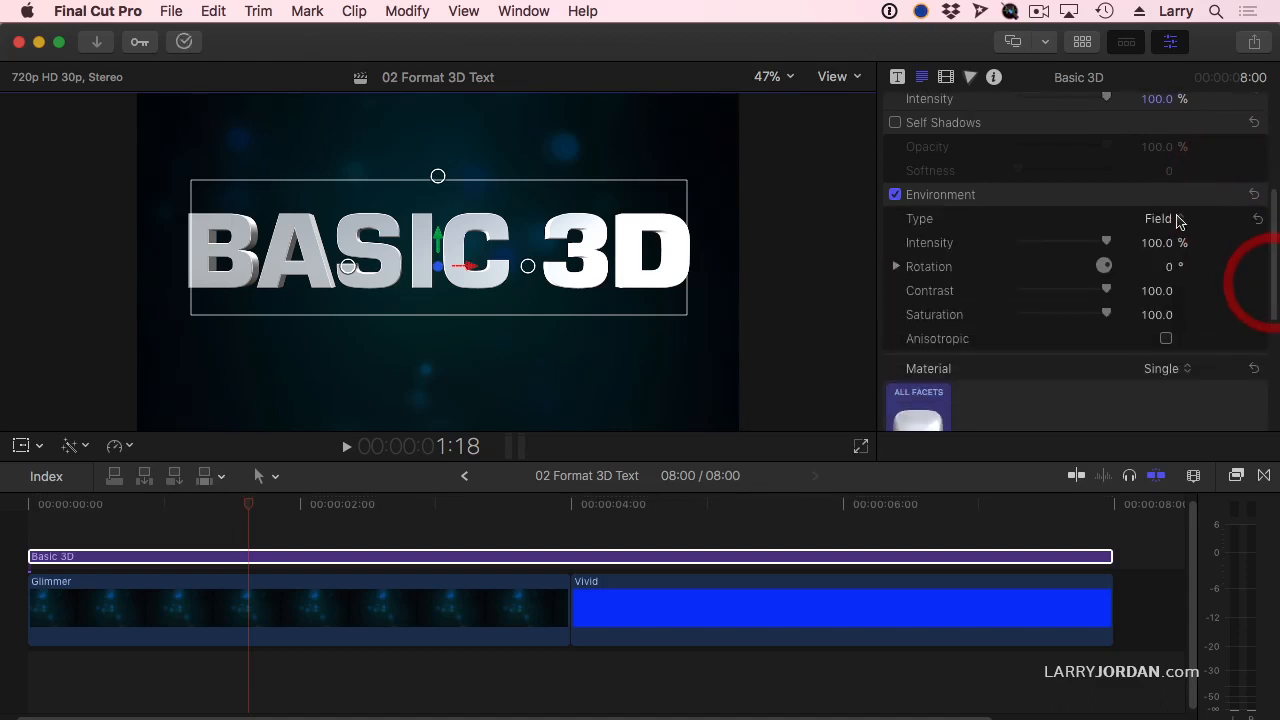
left_click(1172, 217)
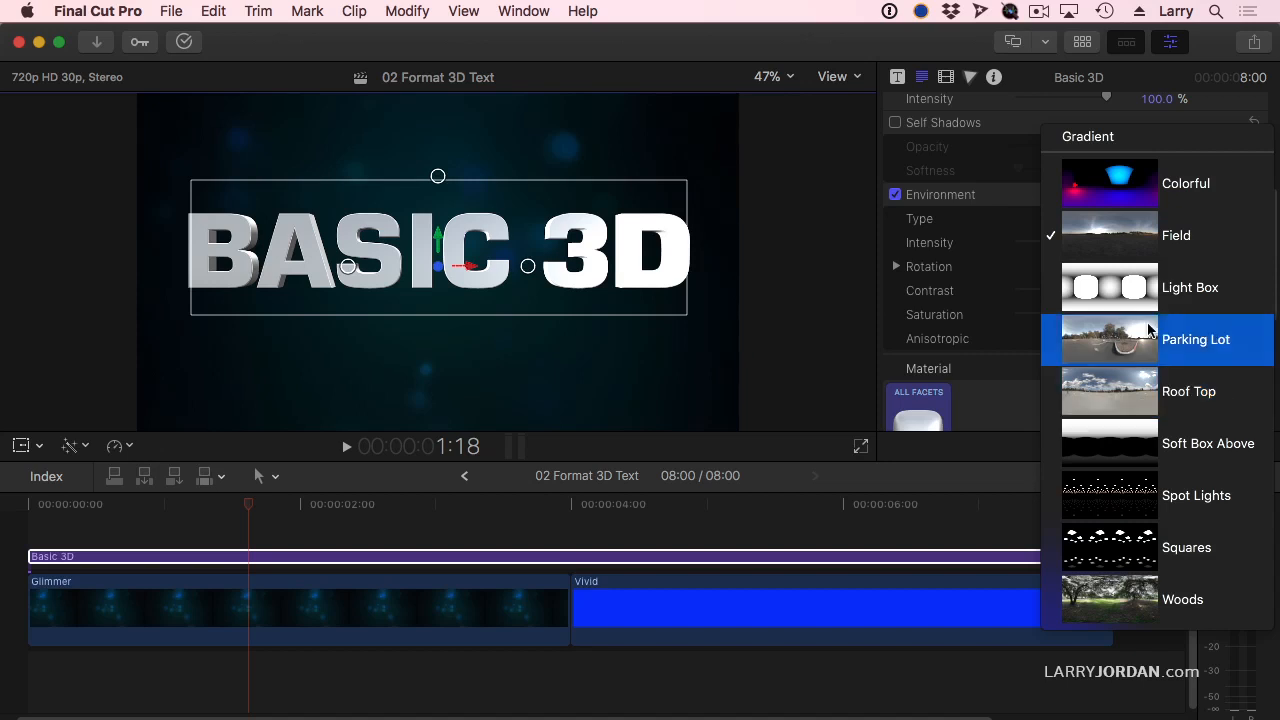
left_click(1110, 180)
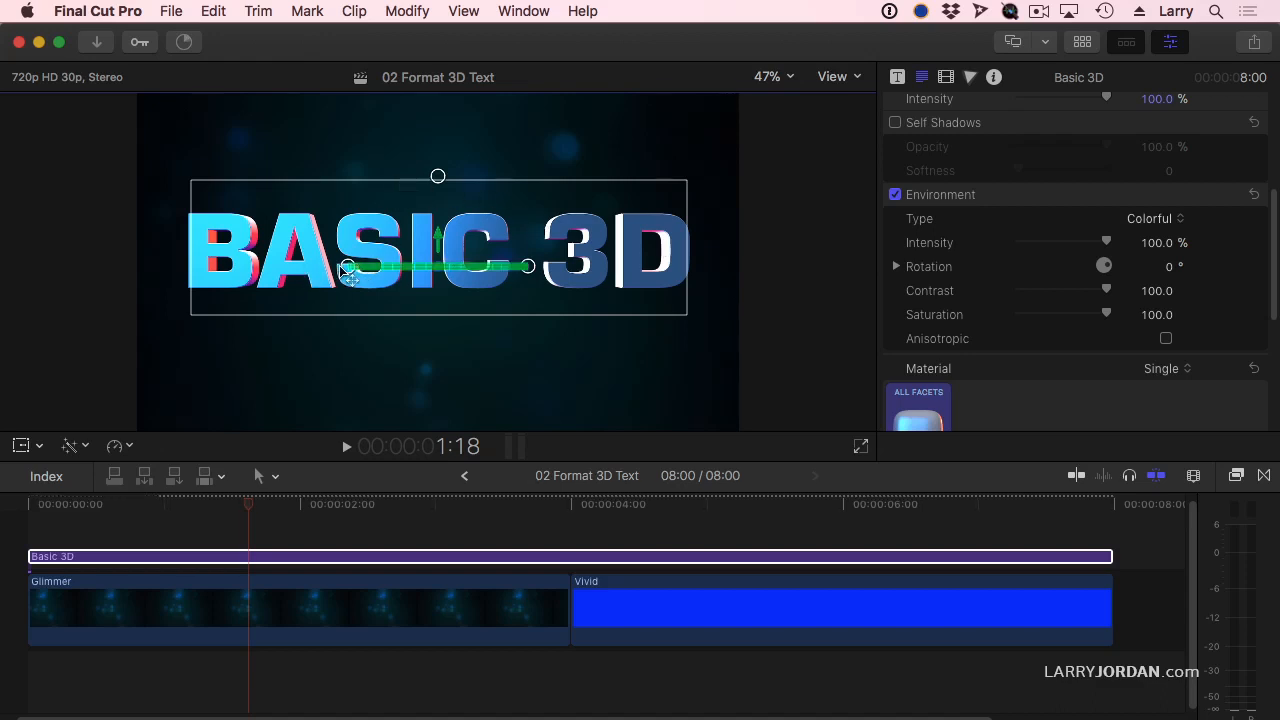
Step: Rotate the title around its vertical axis so the letter B comes forward, and shift it slightly to the right
left_click_drag(347, 270, 466, 272)
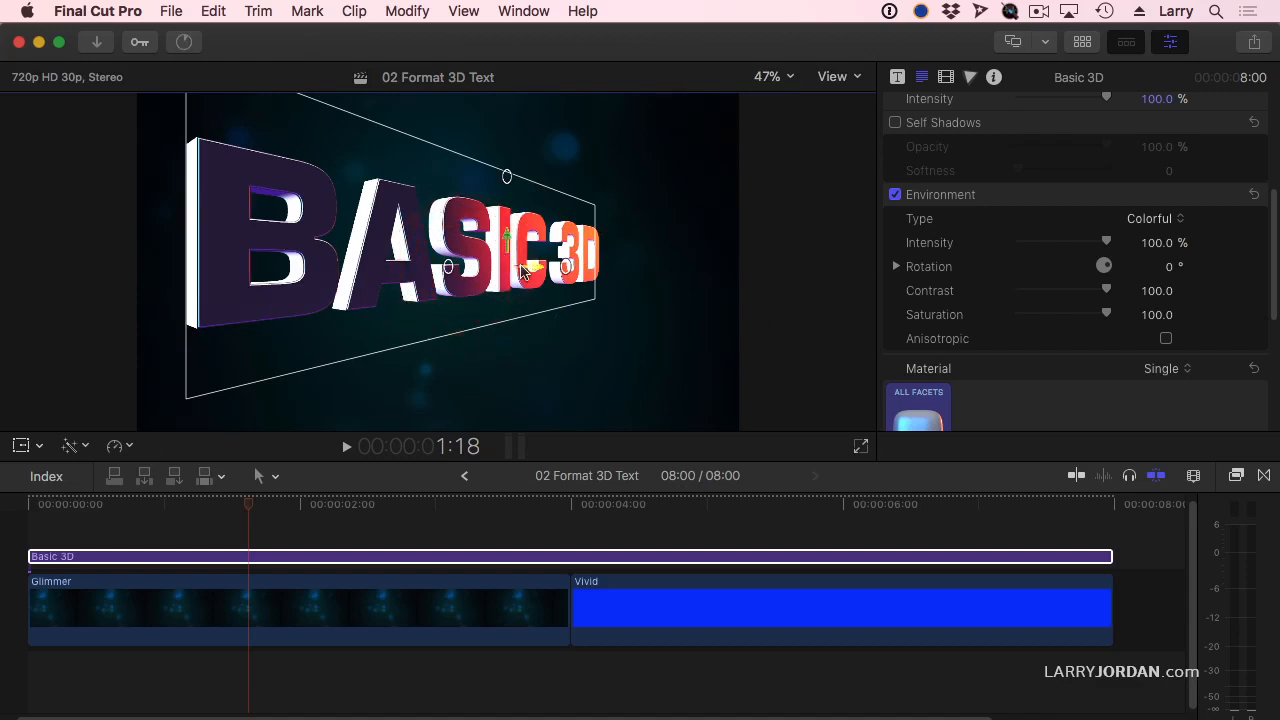
left_click_drag(521, 270, 466, 272)
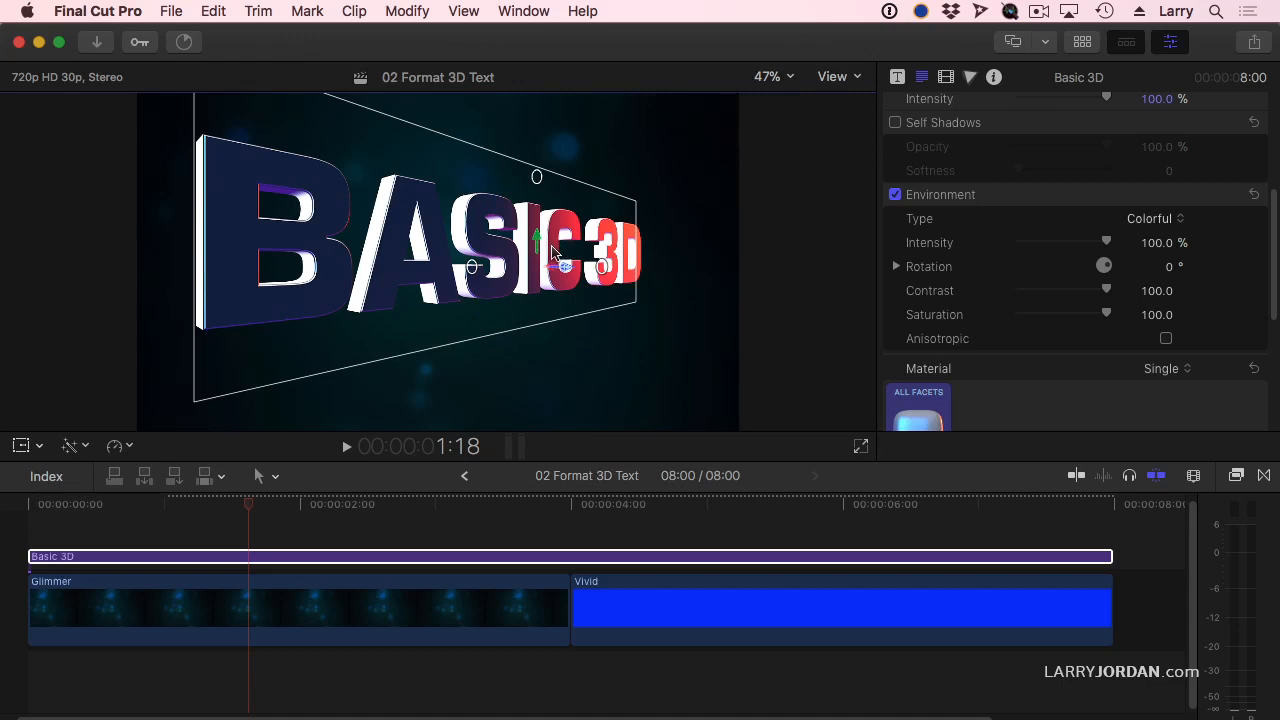
Step: Turn the title slightly back towards the front and try the Diagonal Left lighting style before setting it to Below
left_click_drag(472, 272, 457, 270)
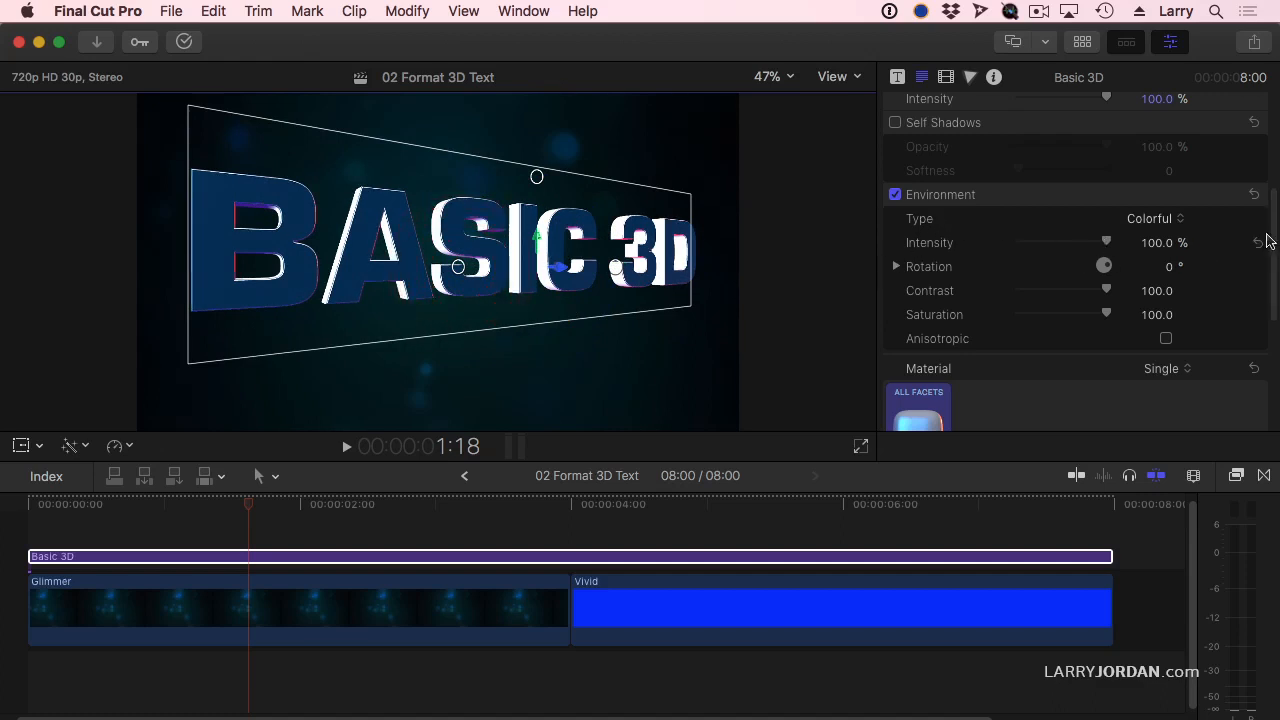
left_click_drag(1276, 242, 1272, 296)
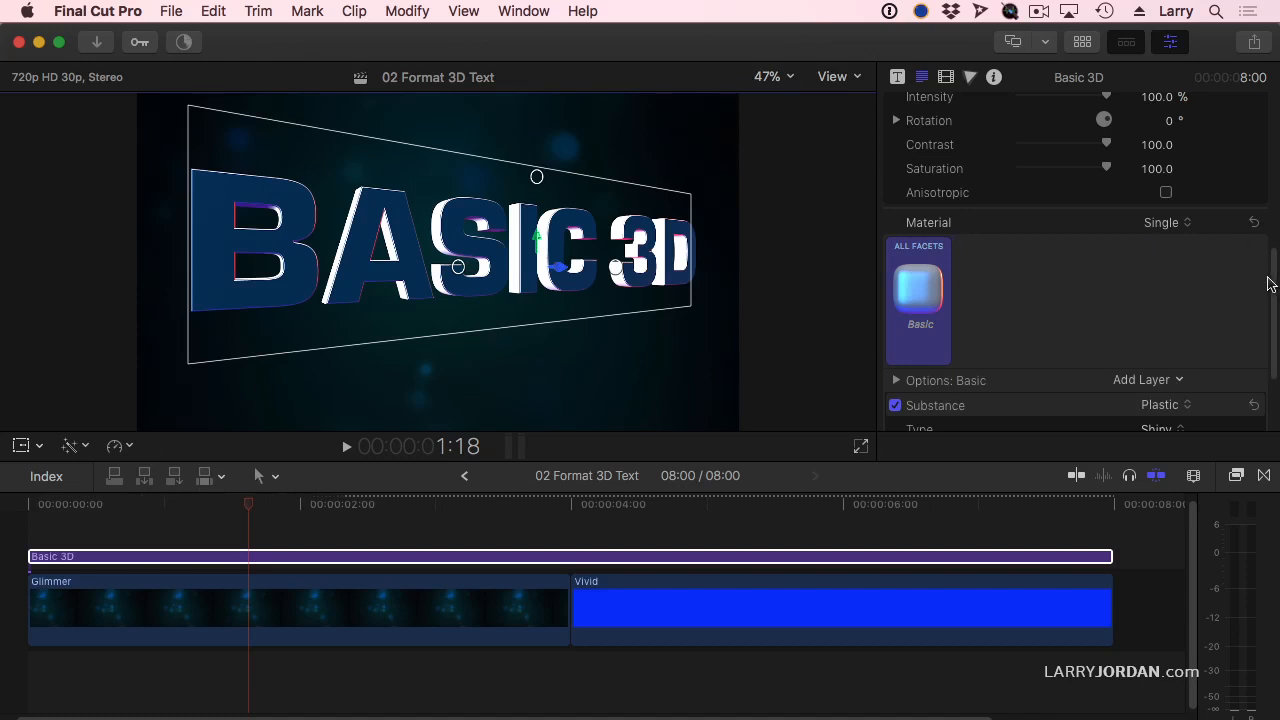
left_click_drag(1272, 280, 1262, 155)
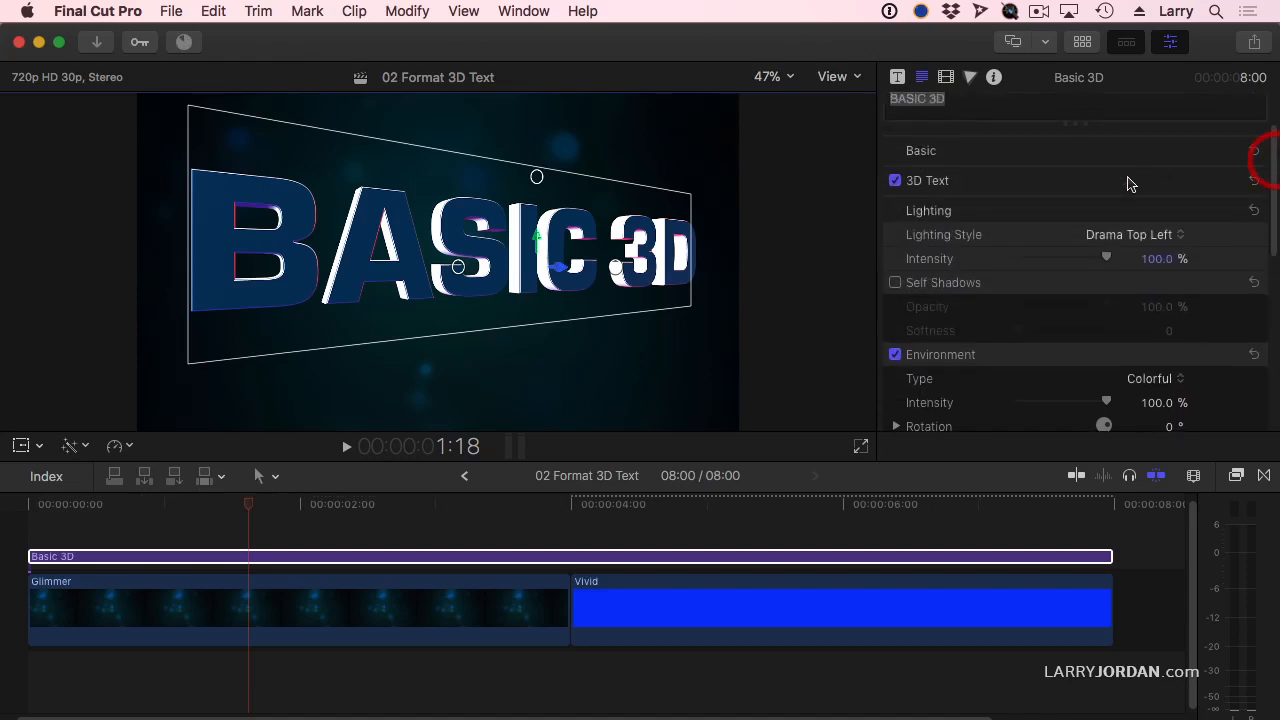
left_click(1132, 236)
left_click(1127, 168)
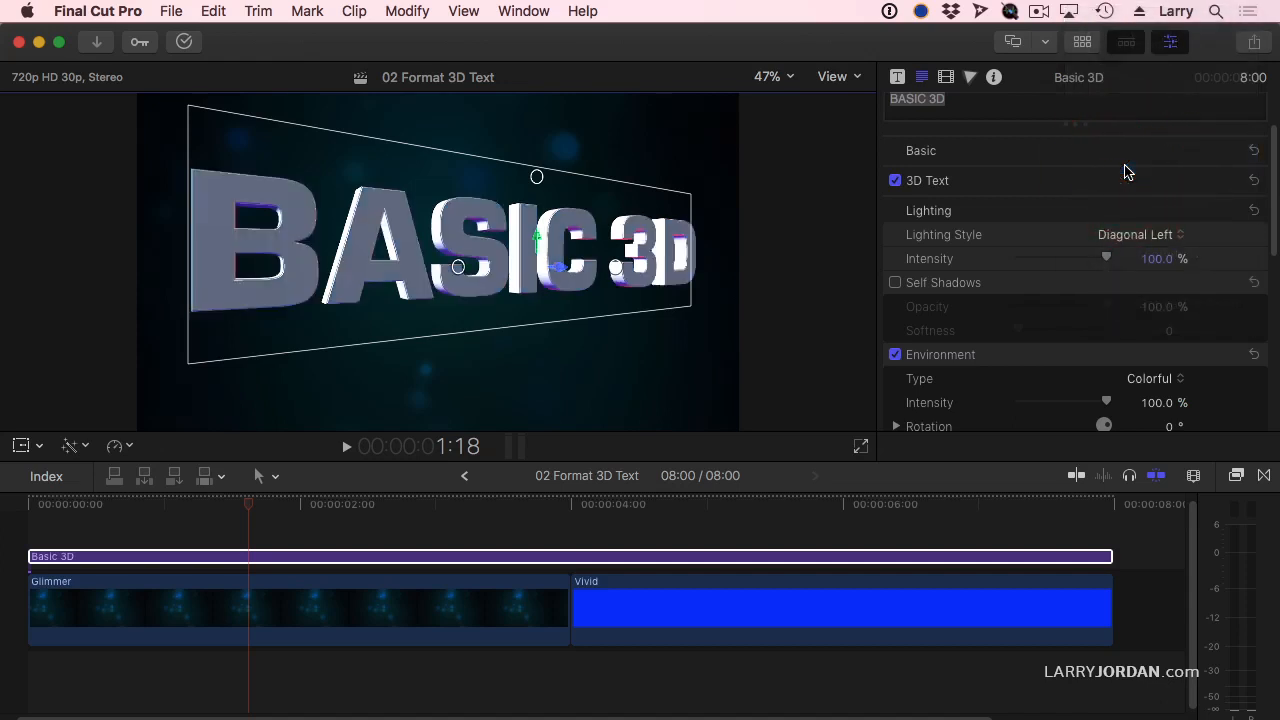
left_click(1135, 236)
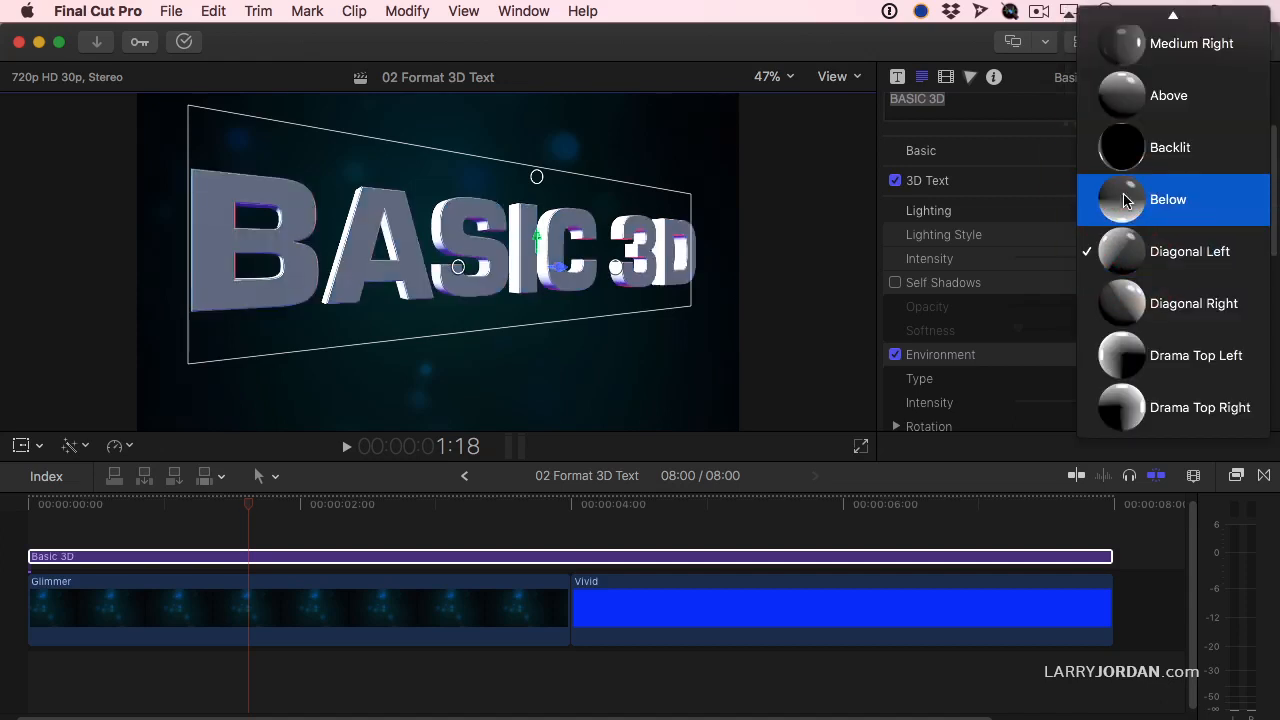
left_click(1124, 198)
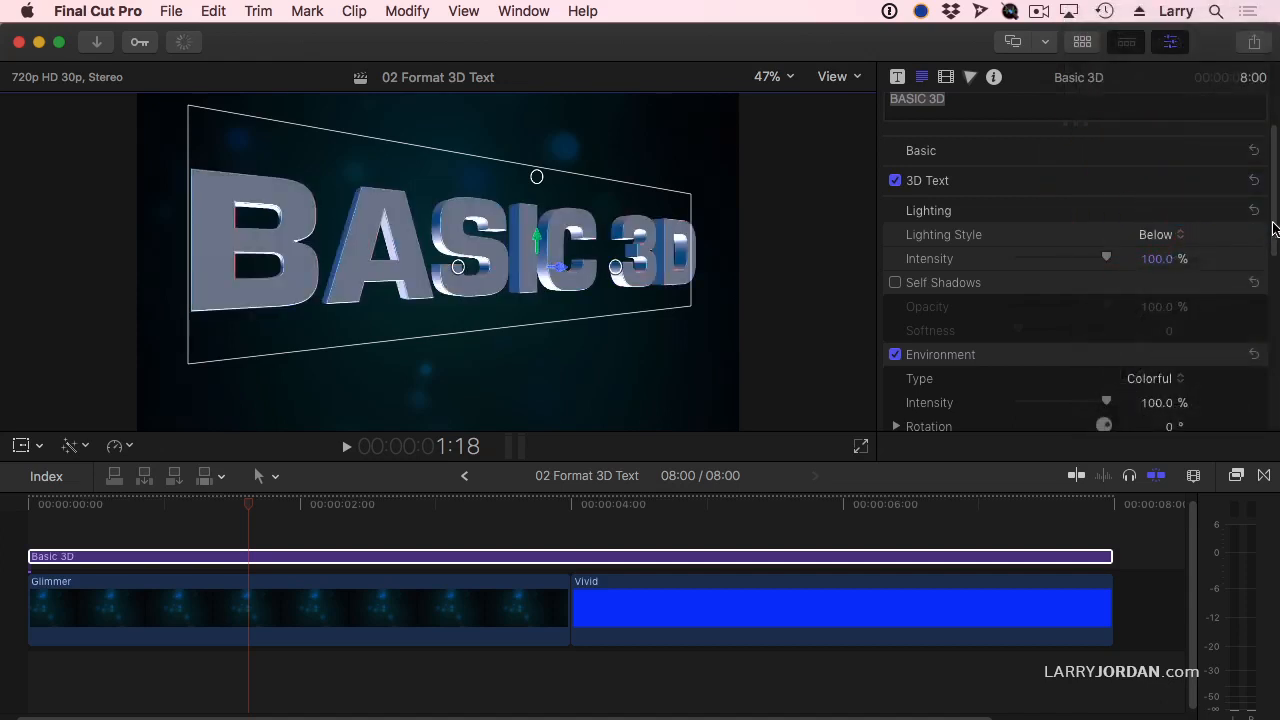
Step: Apply the Aged Concrete material from the Concrete library to all facets of the title
left_click_drag(1274, 228, 1272, 400)
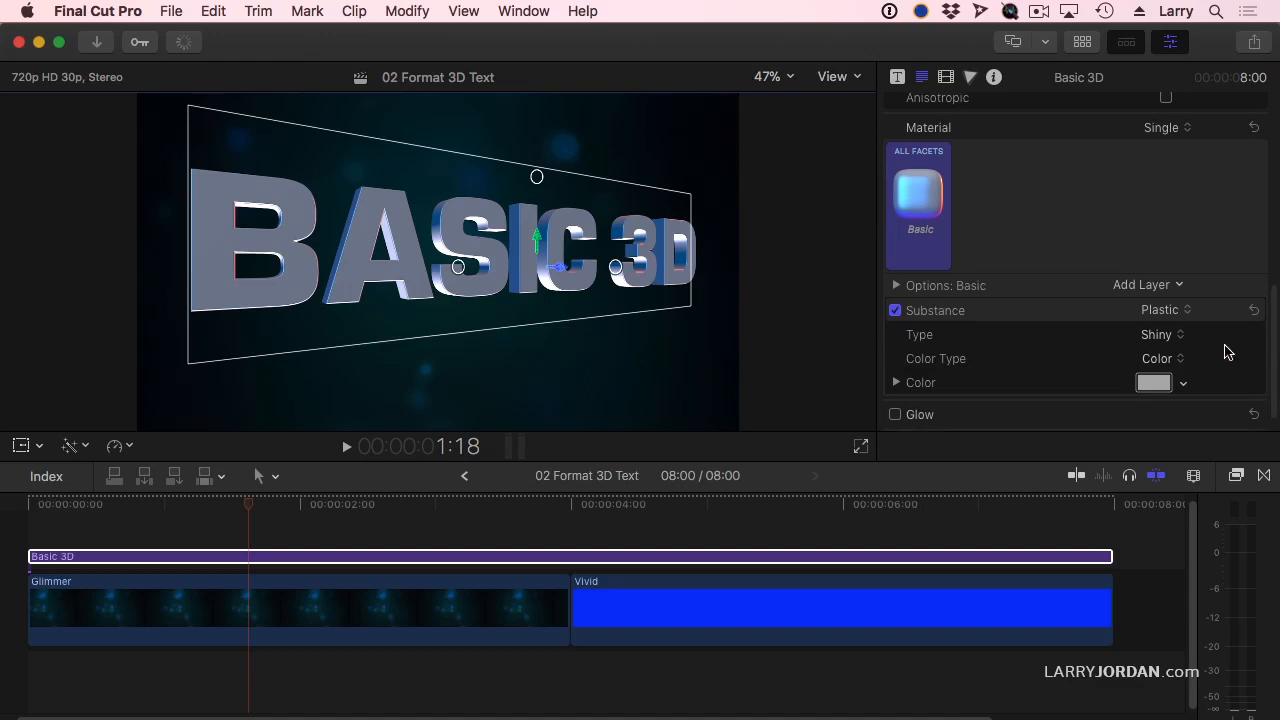
left_click(919, 197)
mouse_move(960, 262)
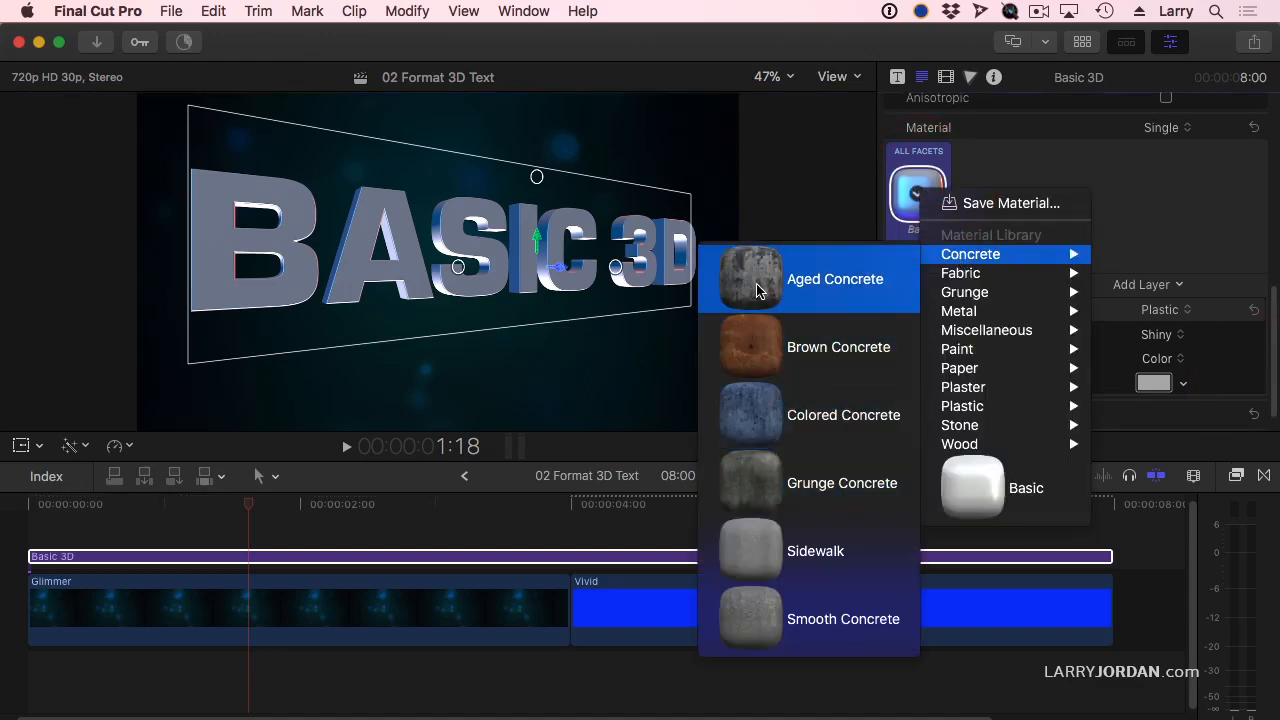
left_click(757, 288)
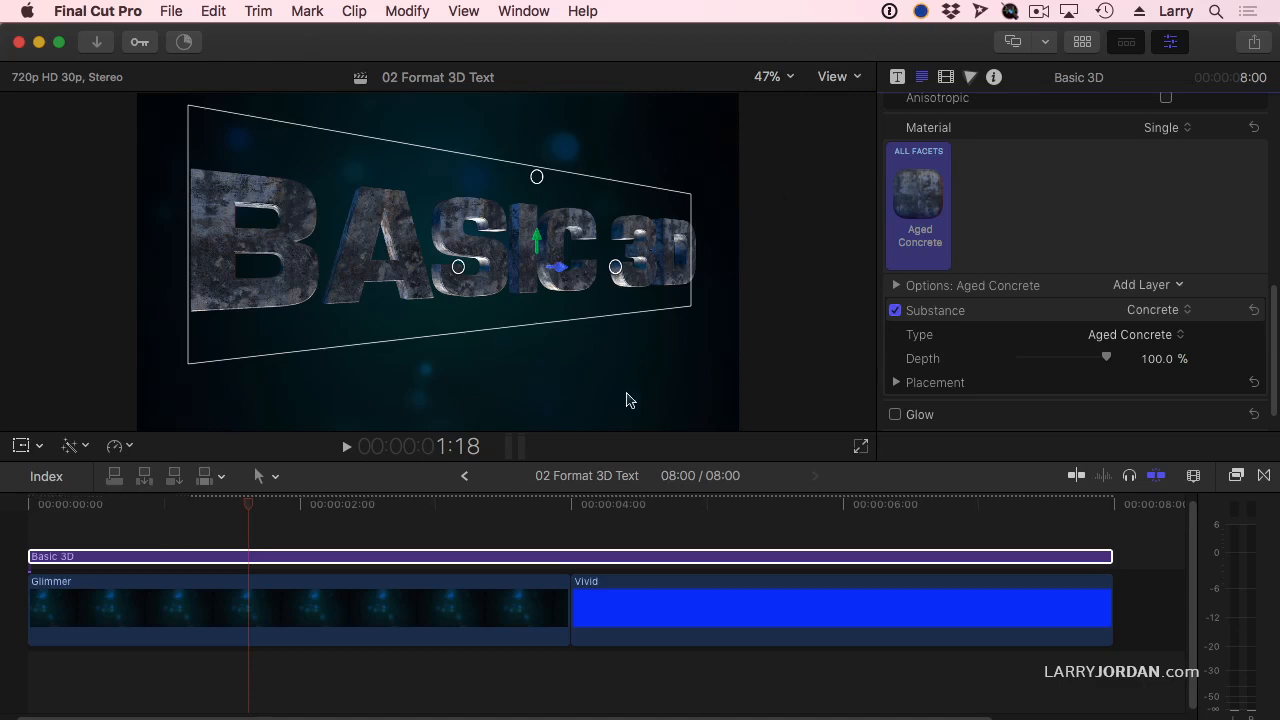
Step: Switch the title's material from Single to Multiple and apply Thick Plaster to the front facet
left_click(1163, 128)
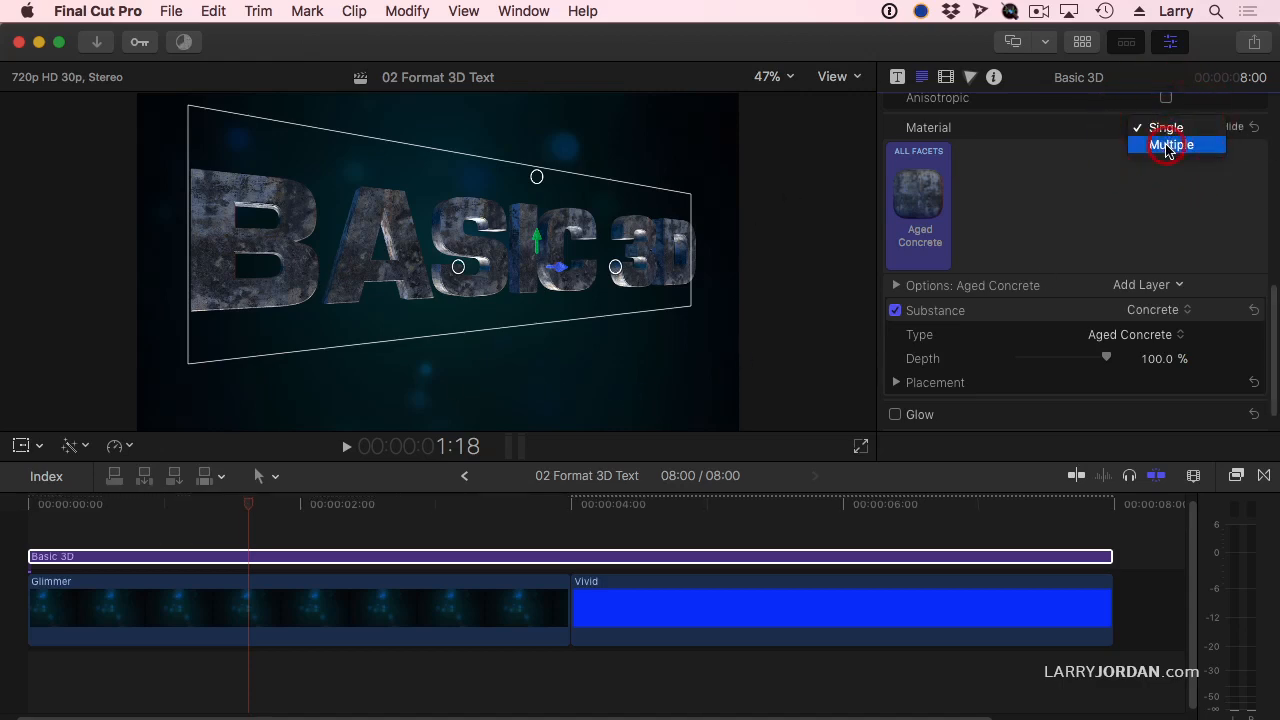
left_click(1167, 146)
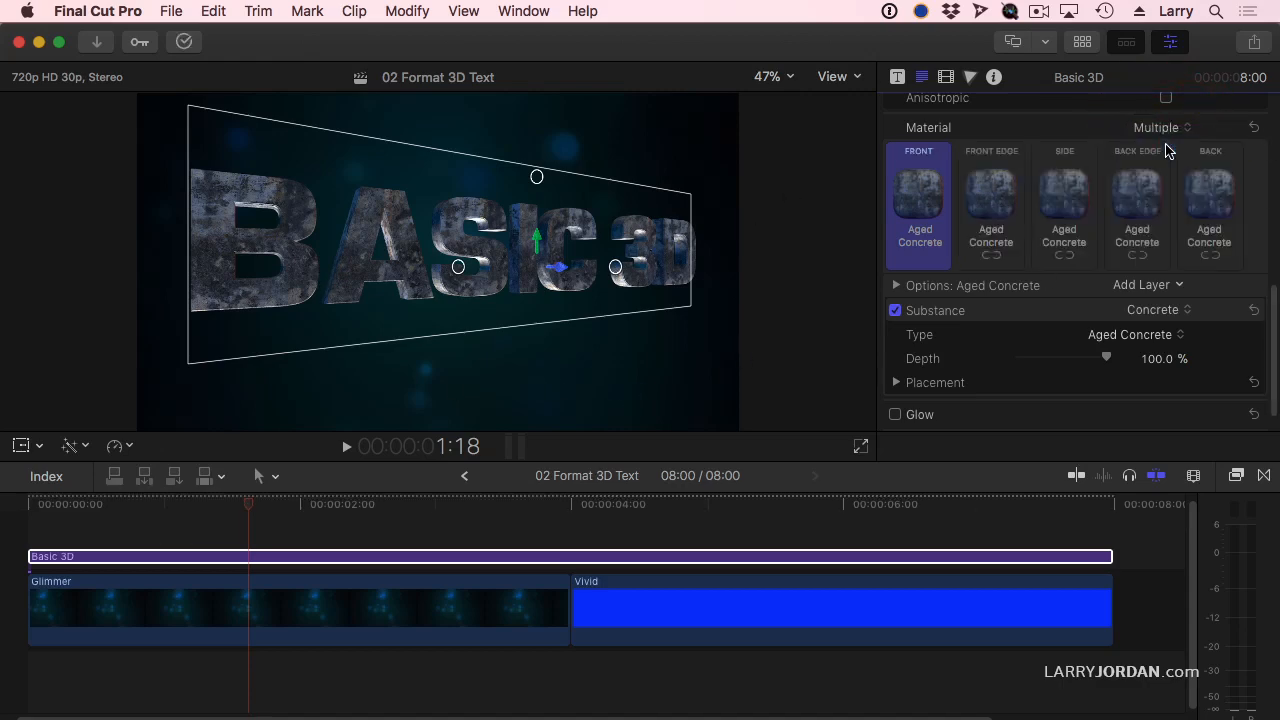
left_click(916, 193)
mouse_move(962, 392)
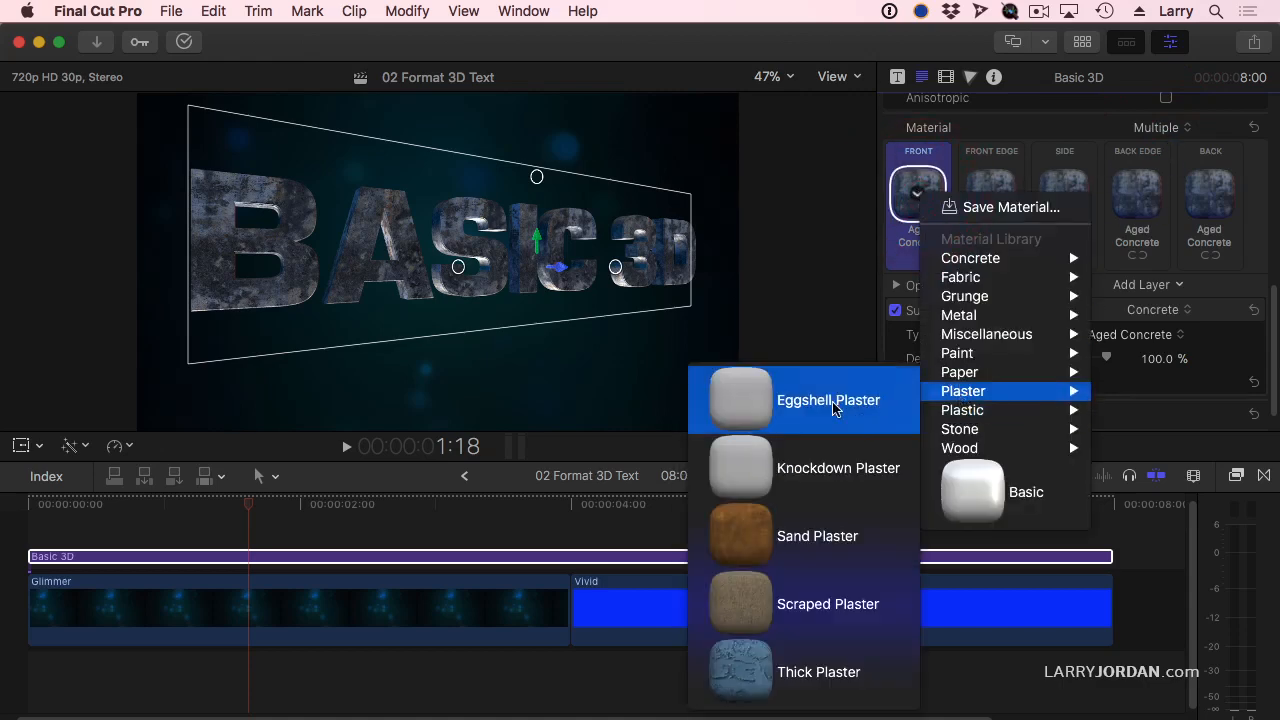
left_click(730, 668)
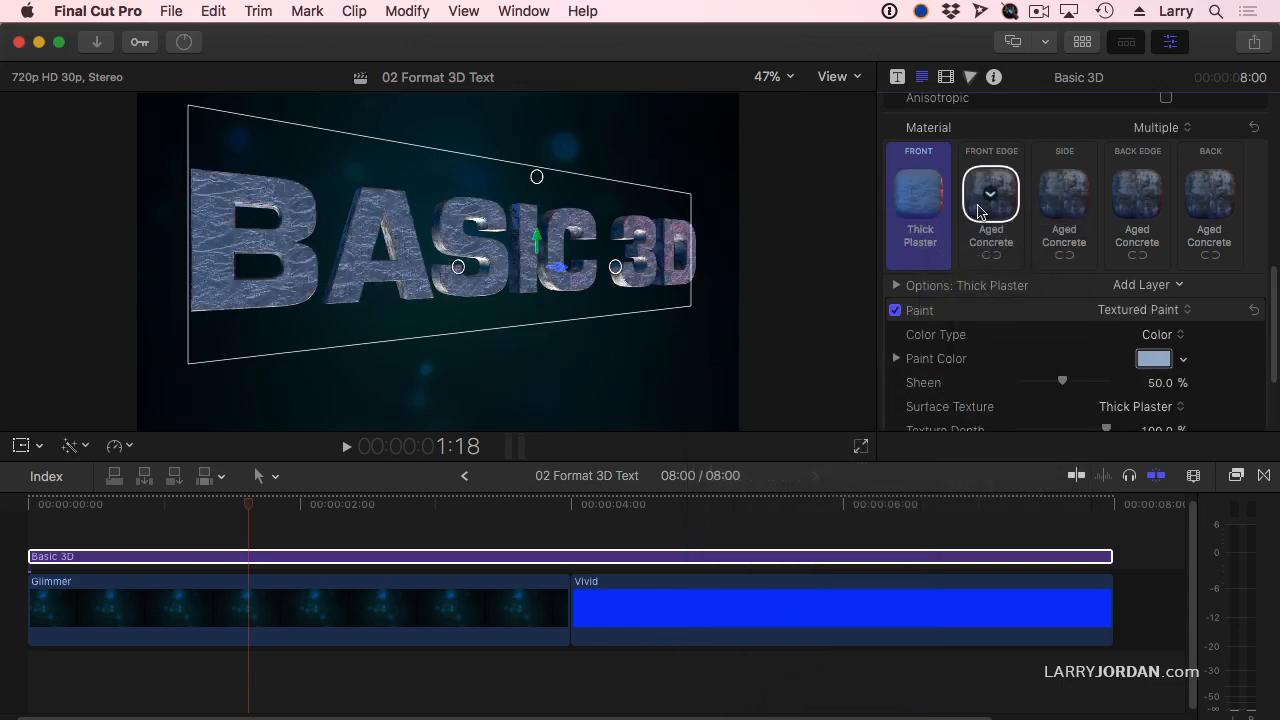
Step: Apply the Chrome metal material to the front edge and the Orange Leather fabric to the side of the letters
left_click(980, 208)
mouse_move(1010, 330)
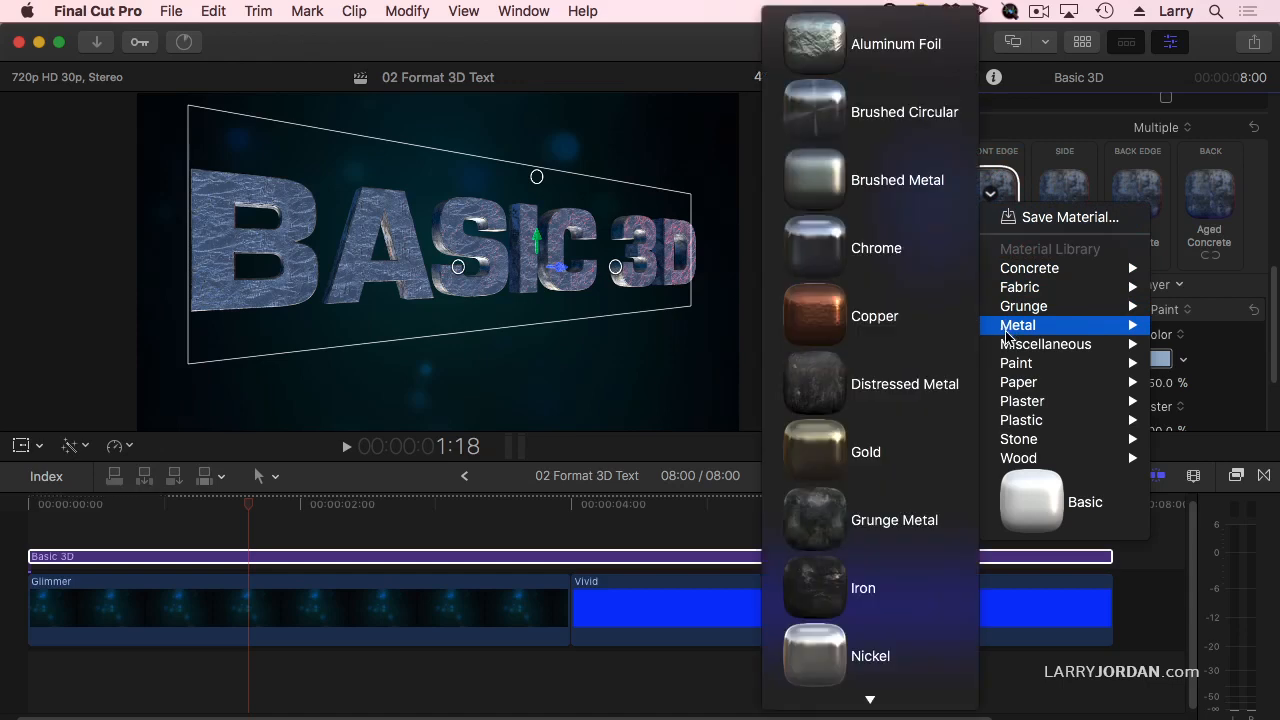
left_click(816, 234)
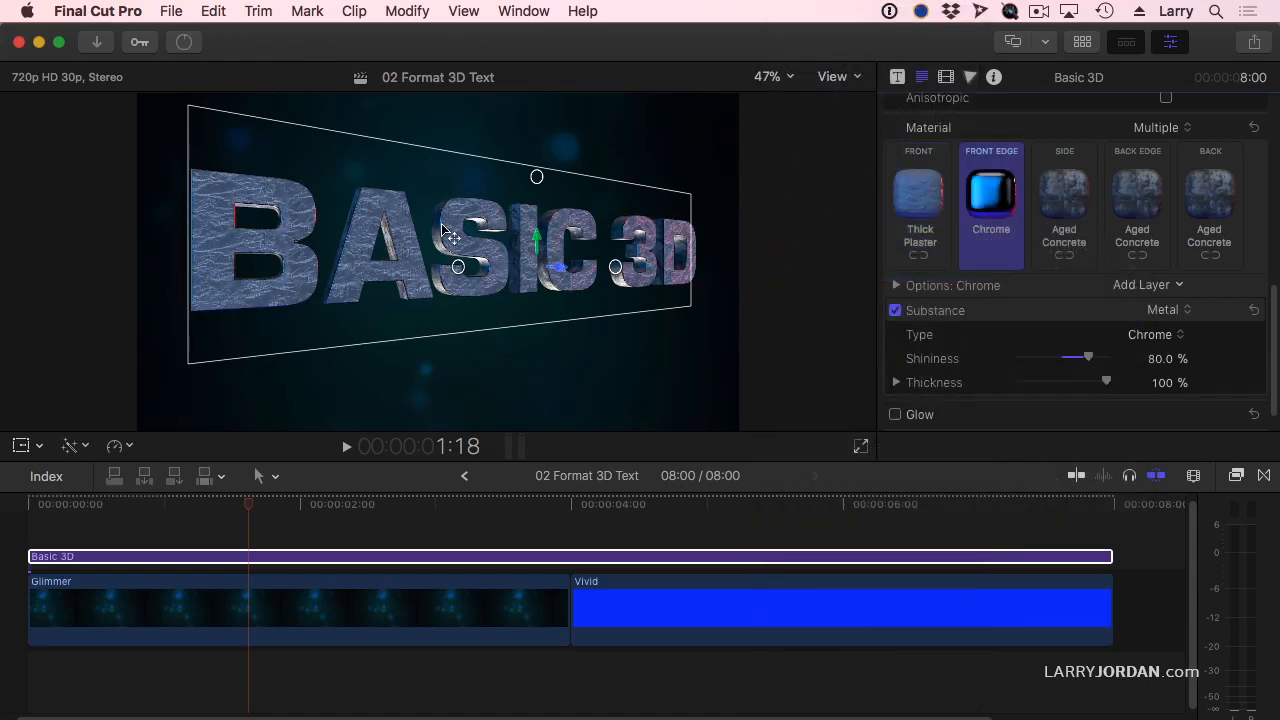
left_click(1065, 192)
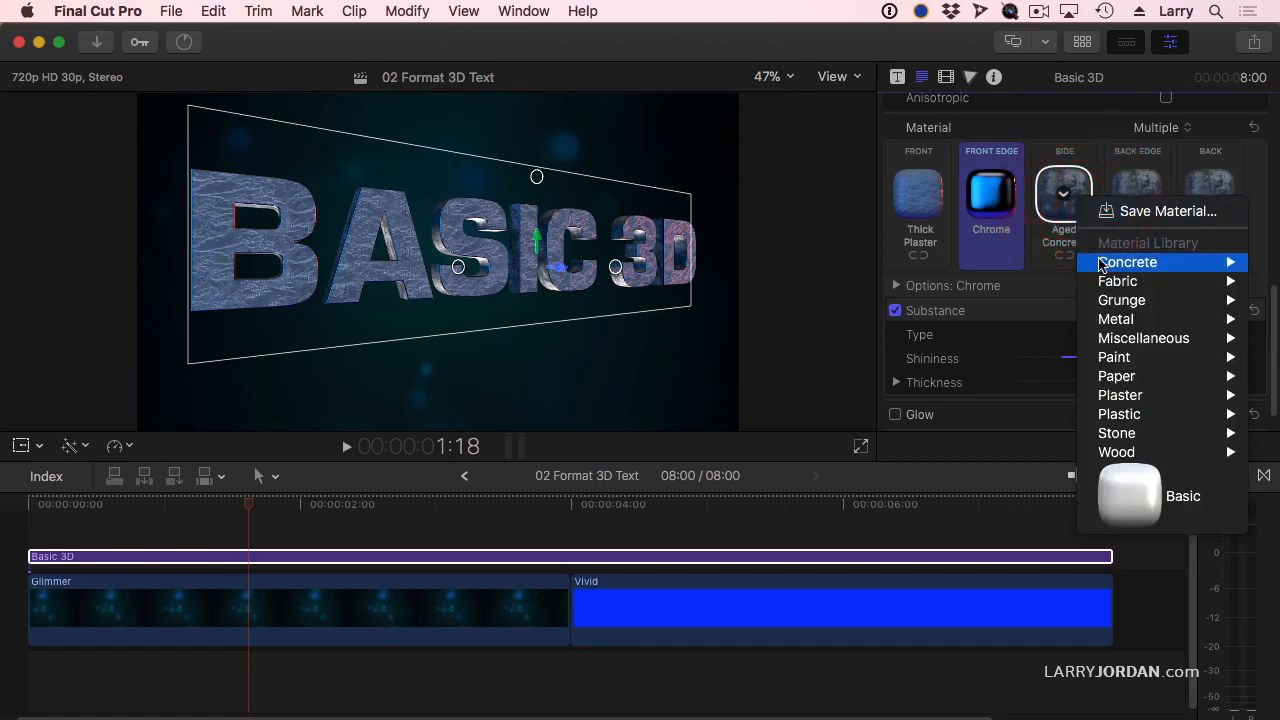
mouse_move(1108, 287)
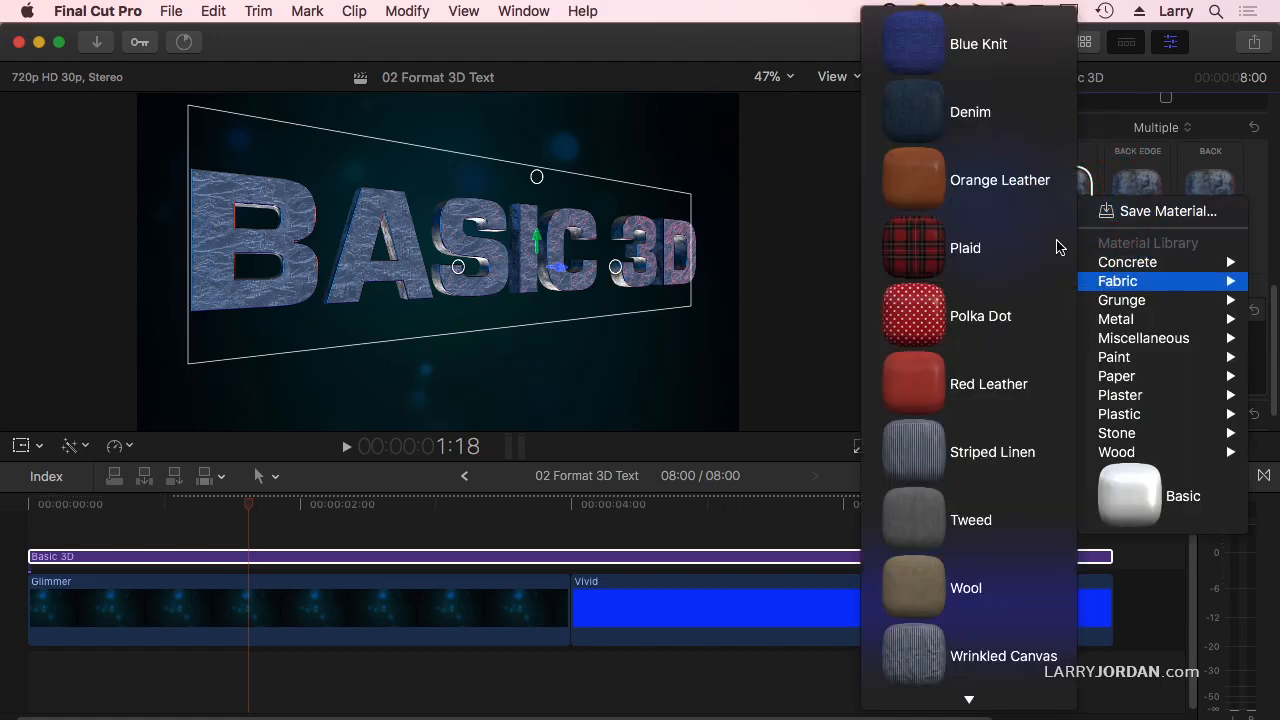
left_click(933, 179)
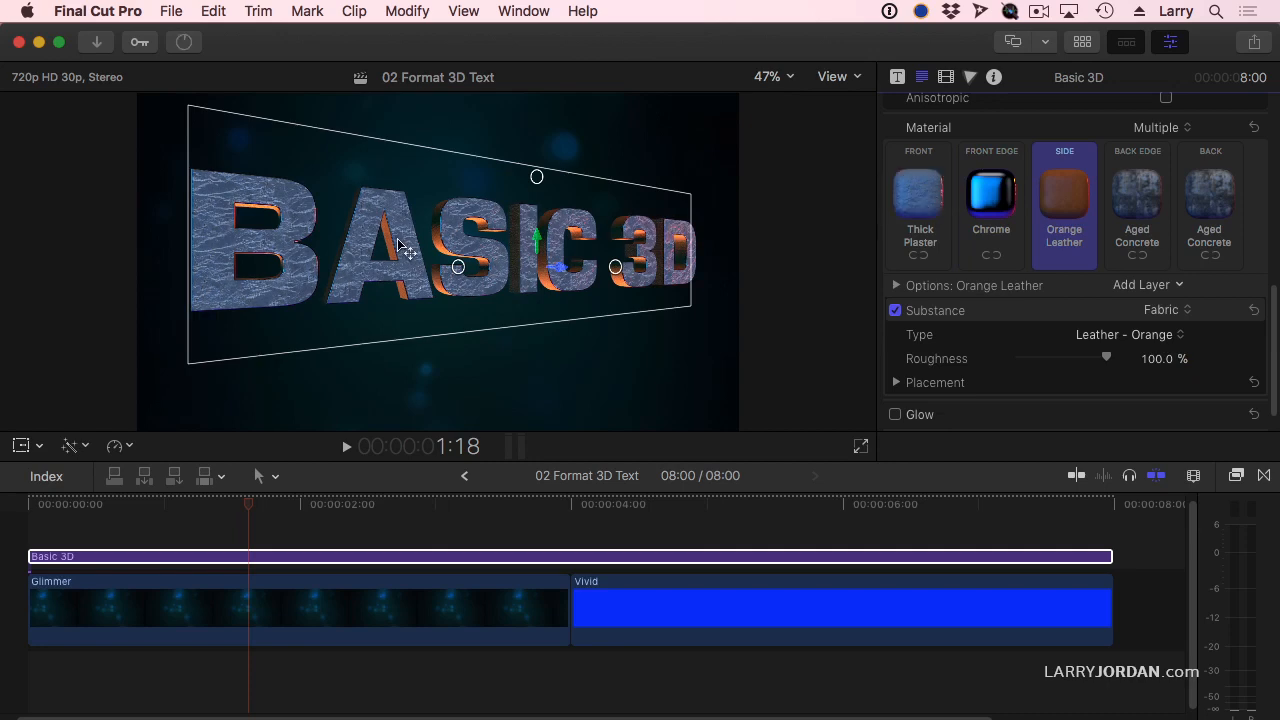
Step: Inspect the letters at 100% and set the side facet's fabric type to Blue Knit, keeping roughness at 100%
left_click(775, 82)
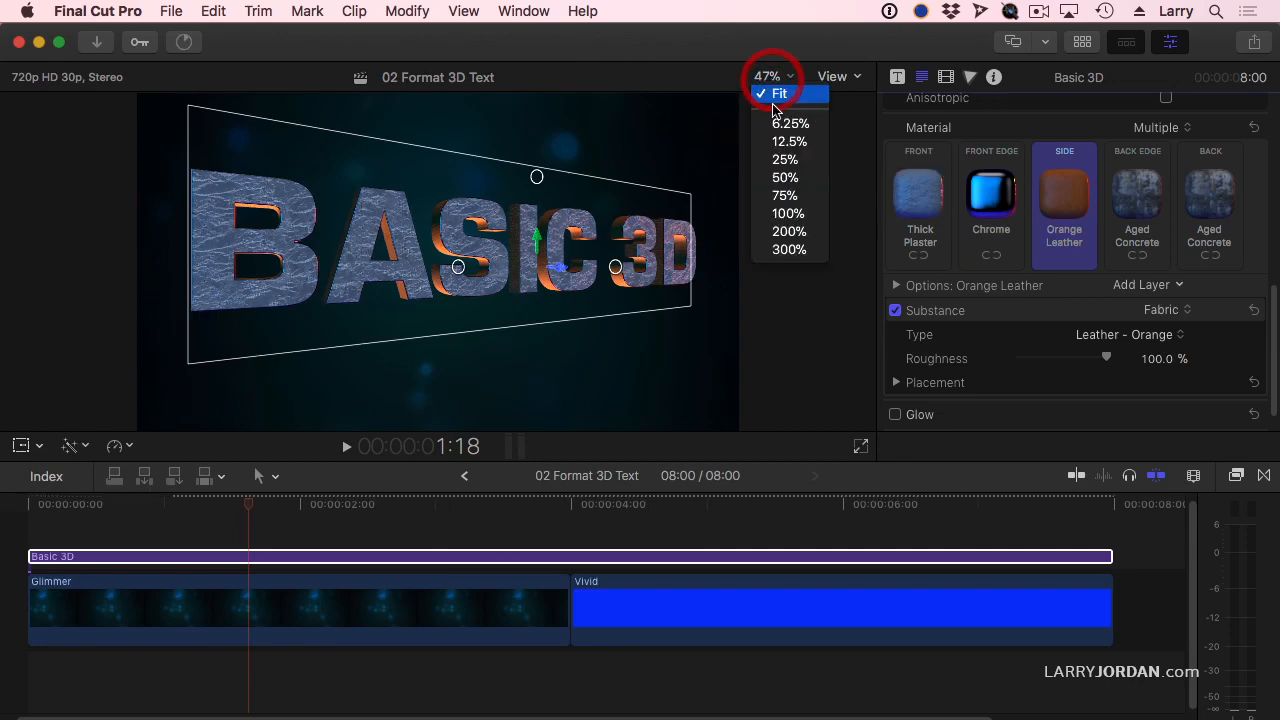
left_click(786, 213)
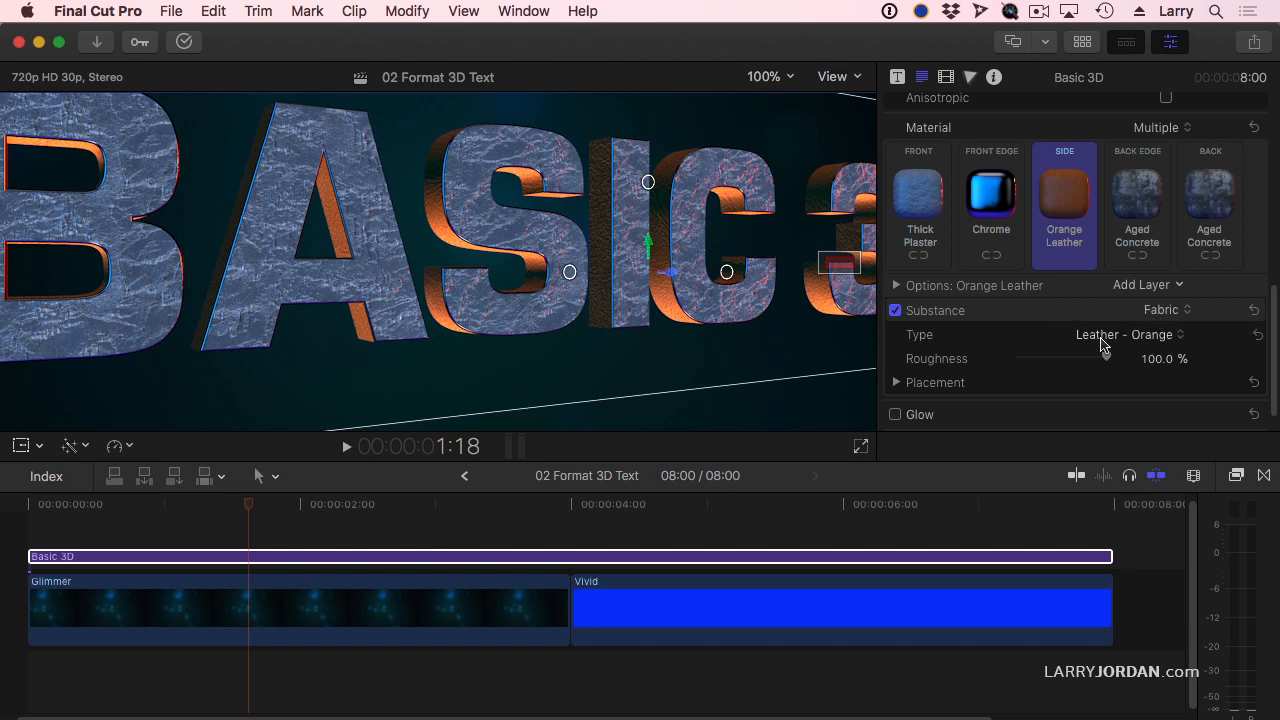
left_click(1124, 338)
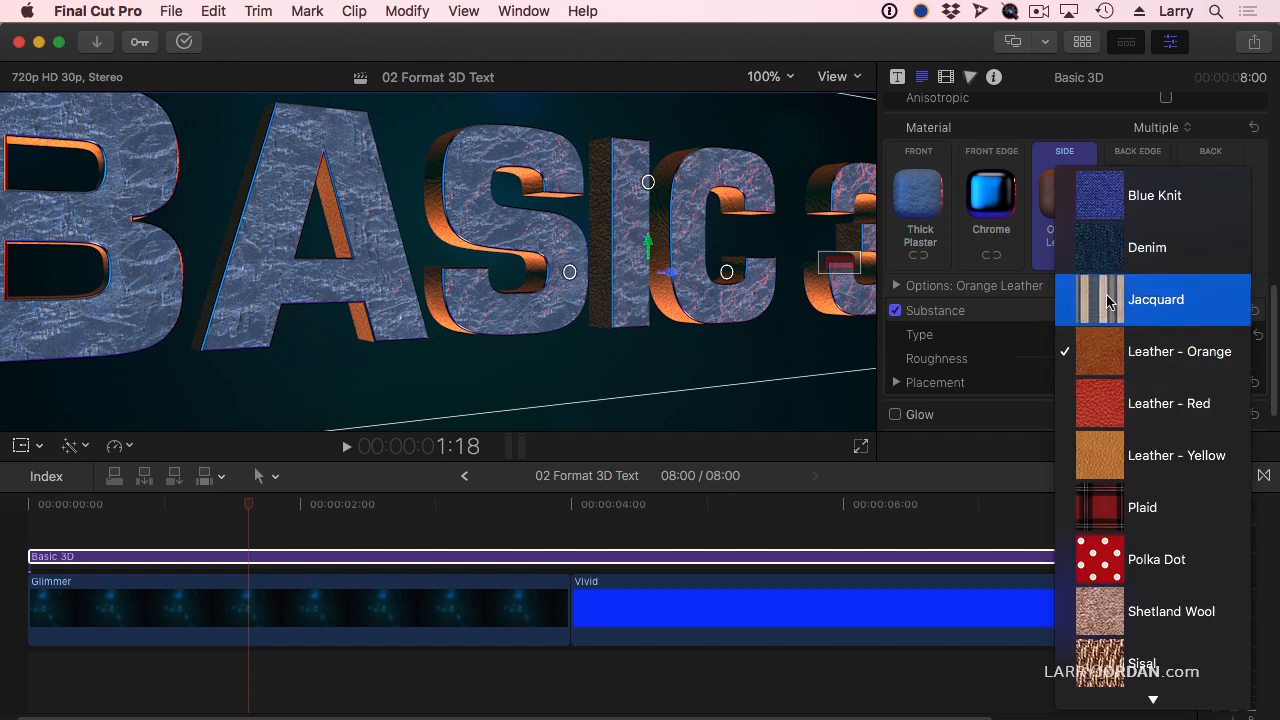
left_click(1100, 198)
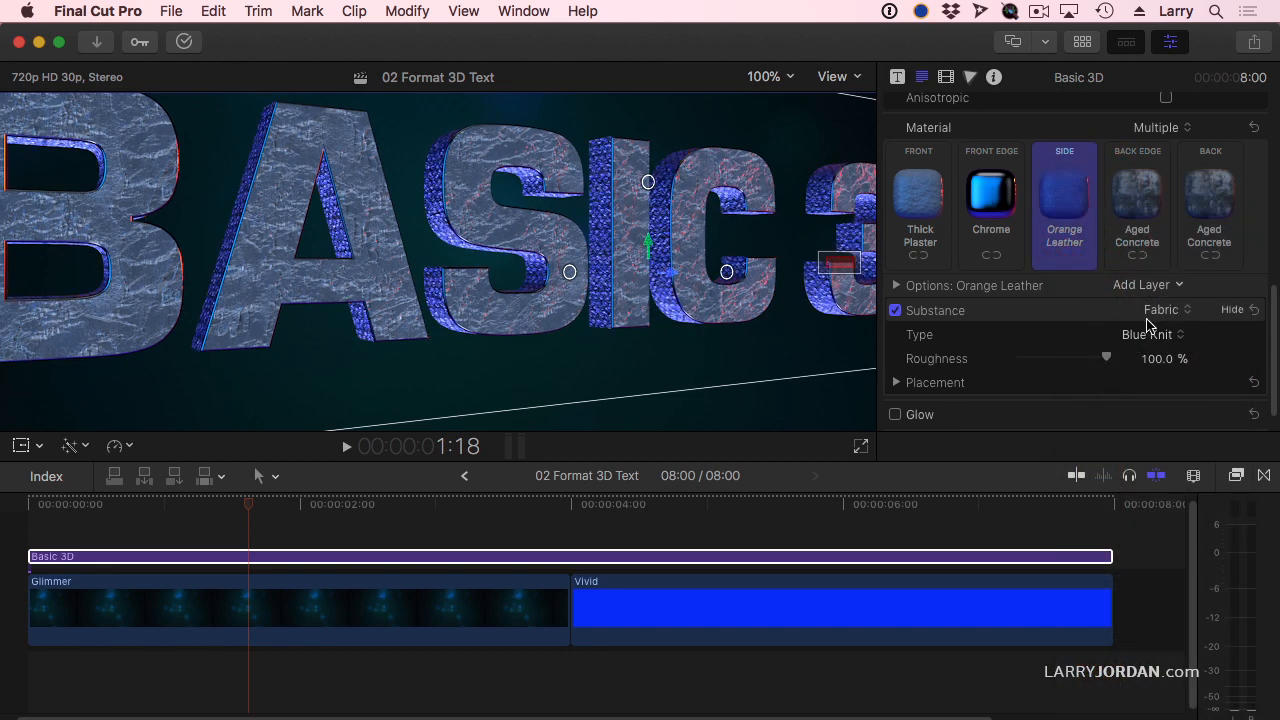
mouse_move(1107, 366)
left_mouse_down()
mouse_move(1014, 360)
mouse_move(1120, 362)
left_mouse_up()
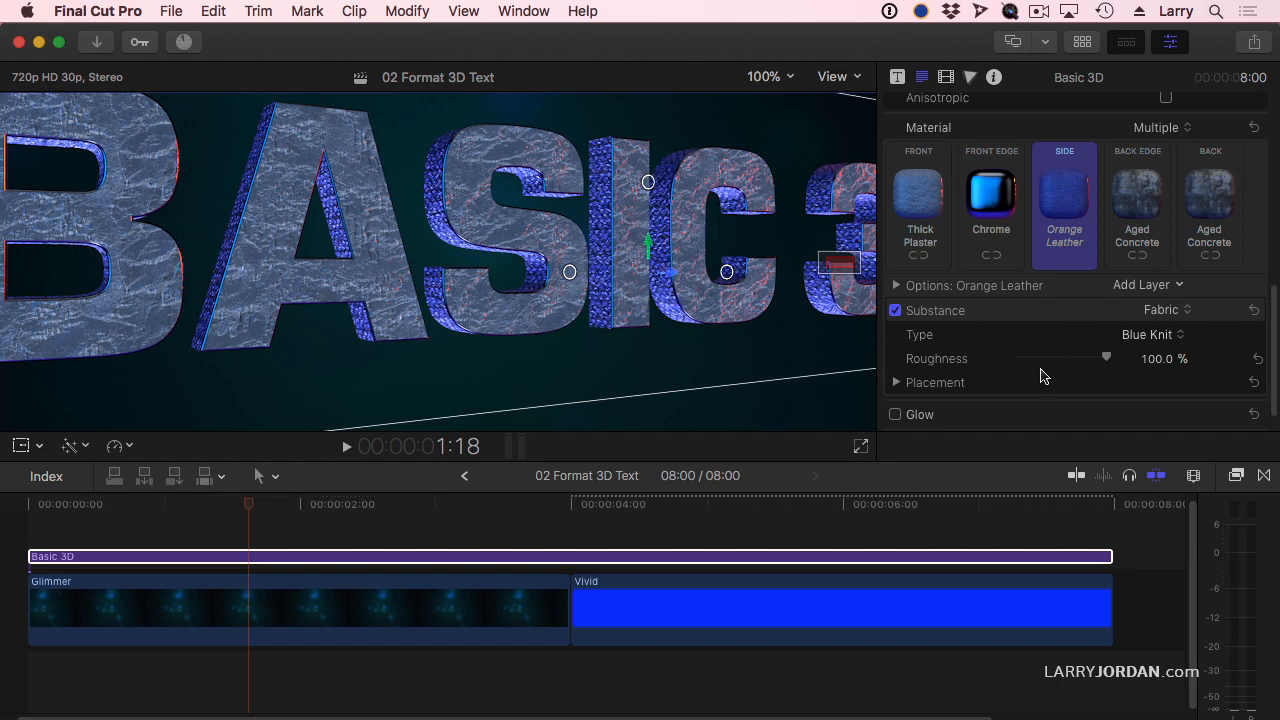
Step: Link the front edge's material to the side's so it takes the Blue Knit fabric, and unlink the two facets again
left_click(991, 256)
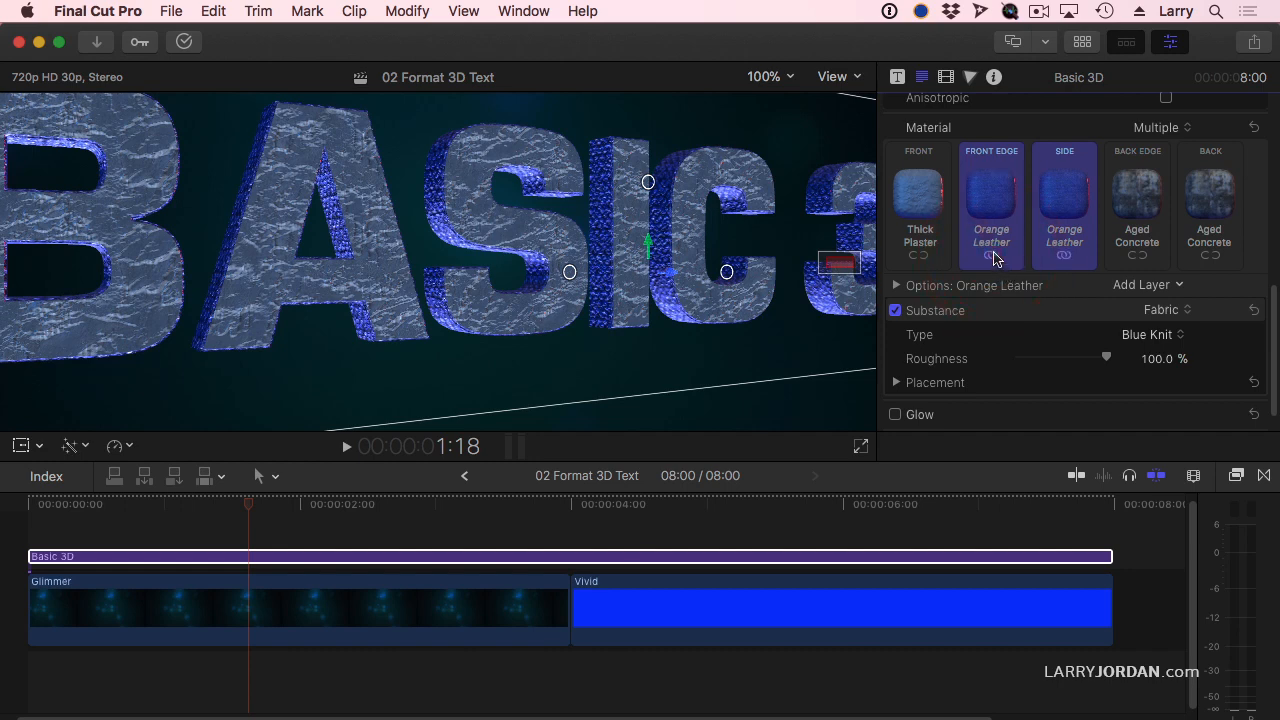
left_click(1000, 262)
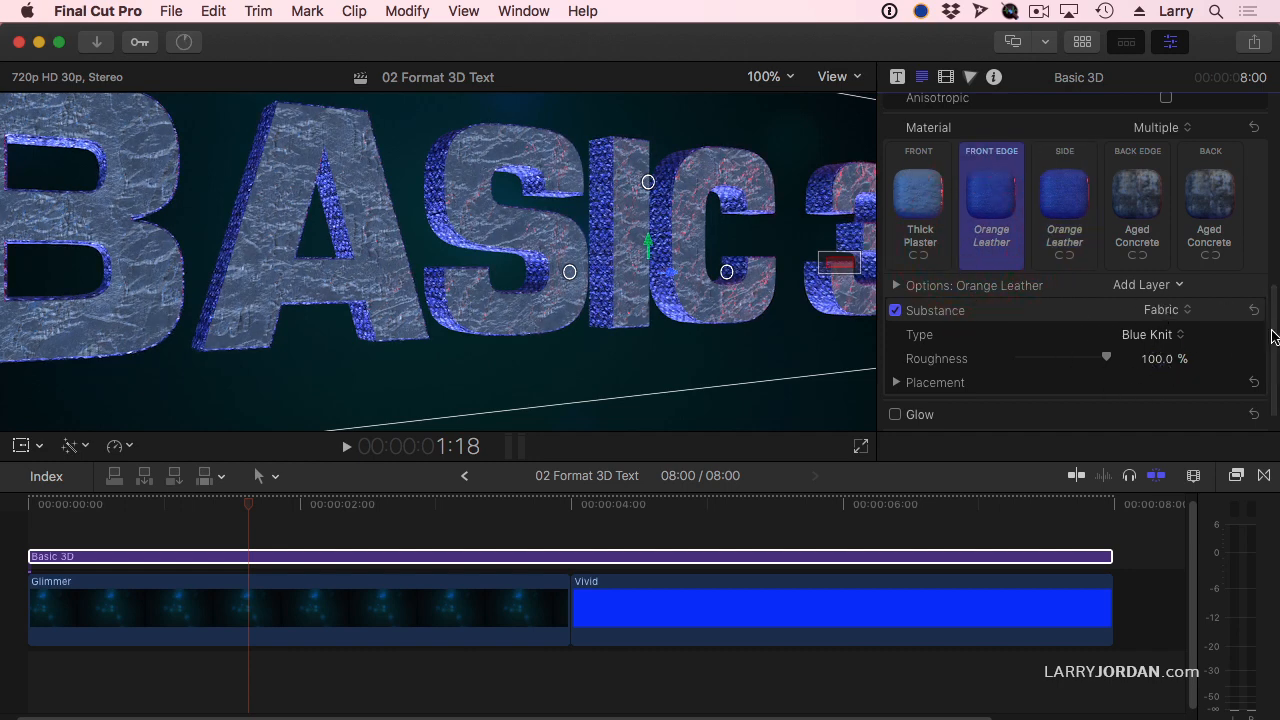
Step: Move the playhead to 5:18 over the Vivid clip and reapply the Orange Leather fabric to the side facet
left_click_drag(1275, 391, 1276, 423)
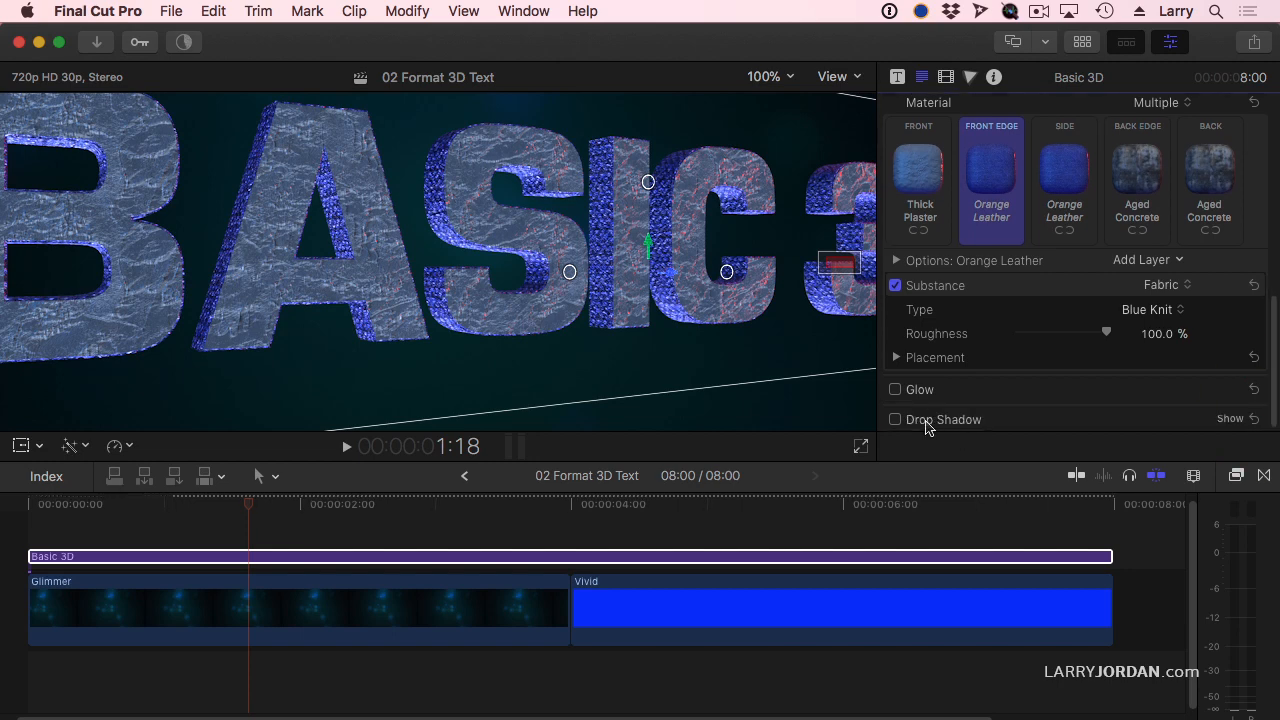
left_click(790, 503)
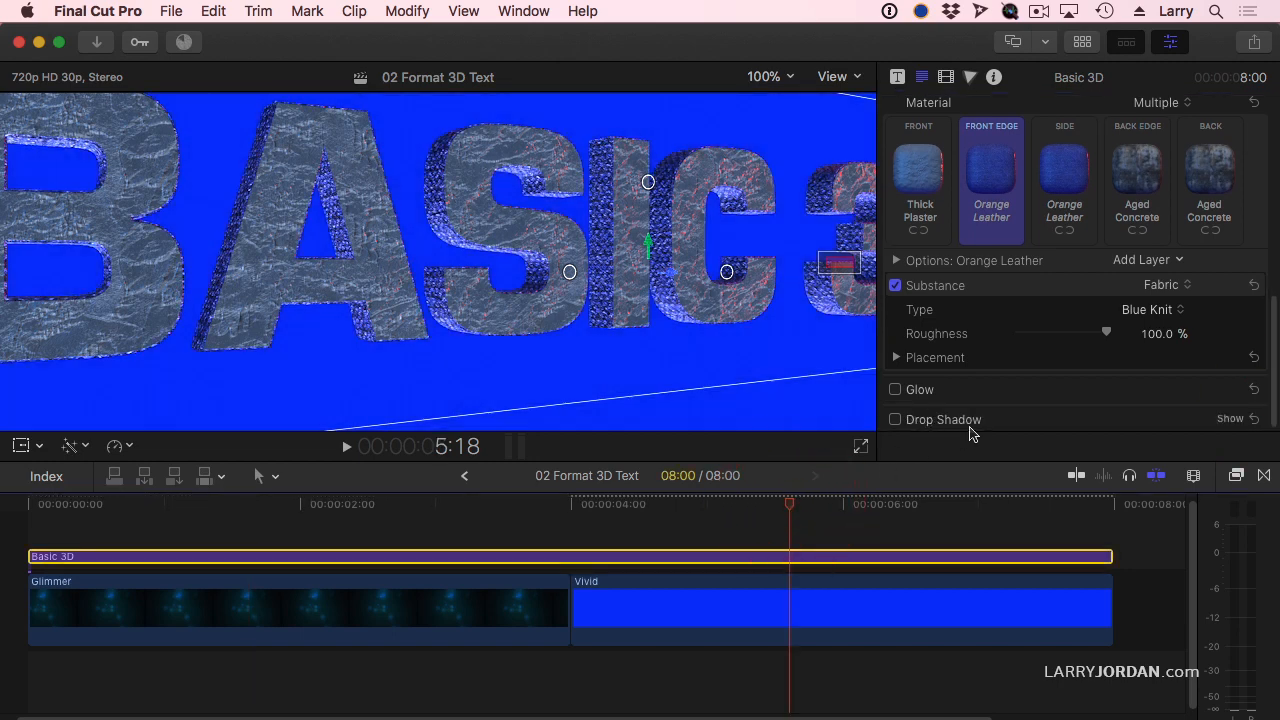
left_click(1063, 168)
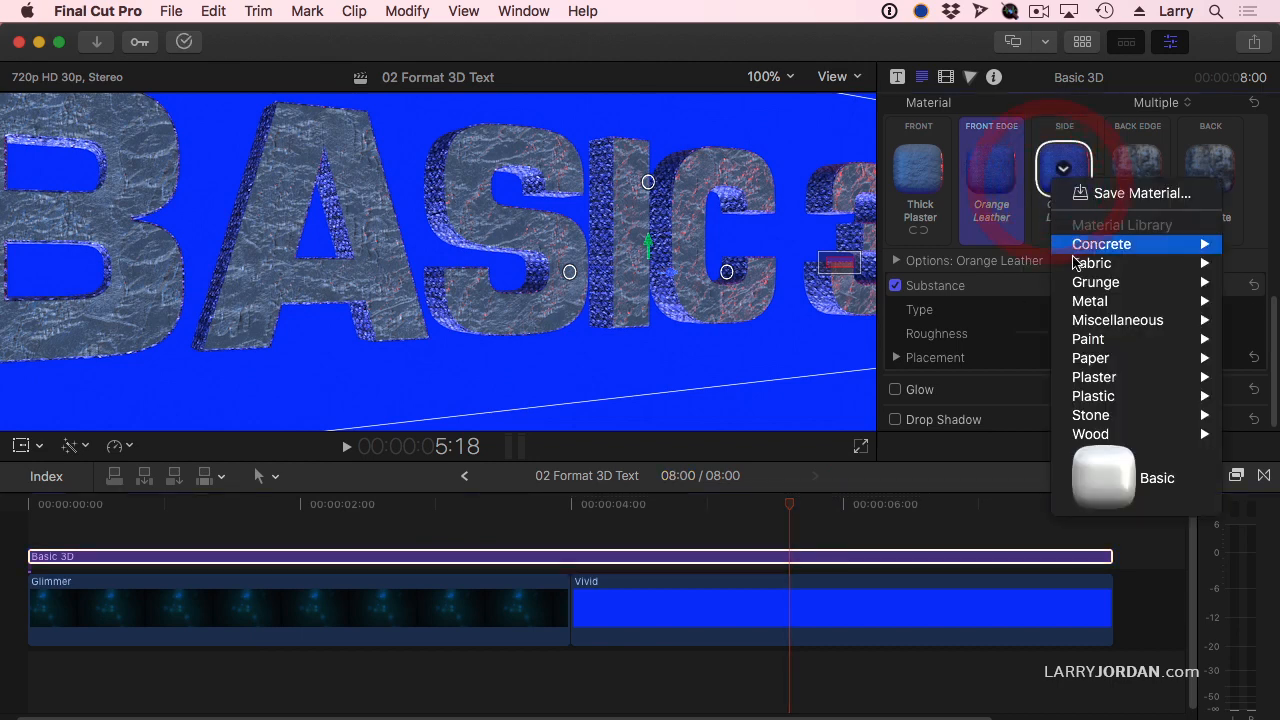
mouse_move(1088, 265)
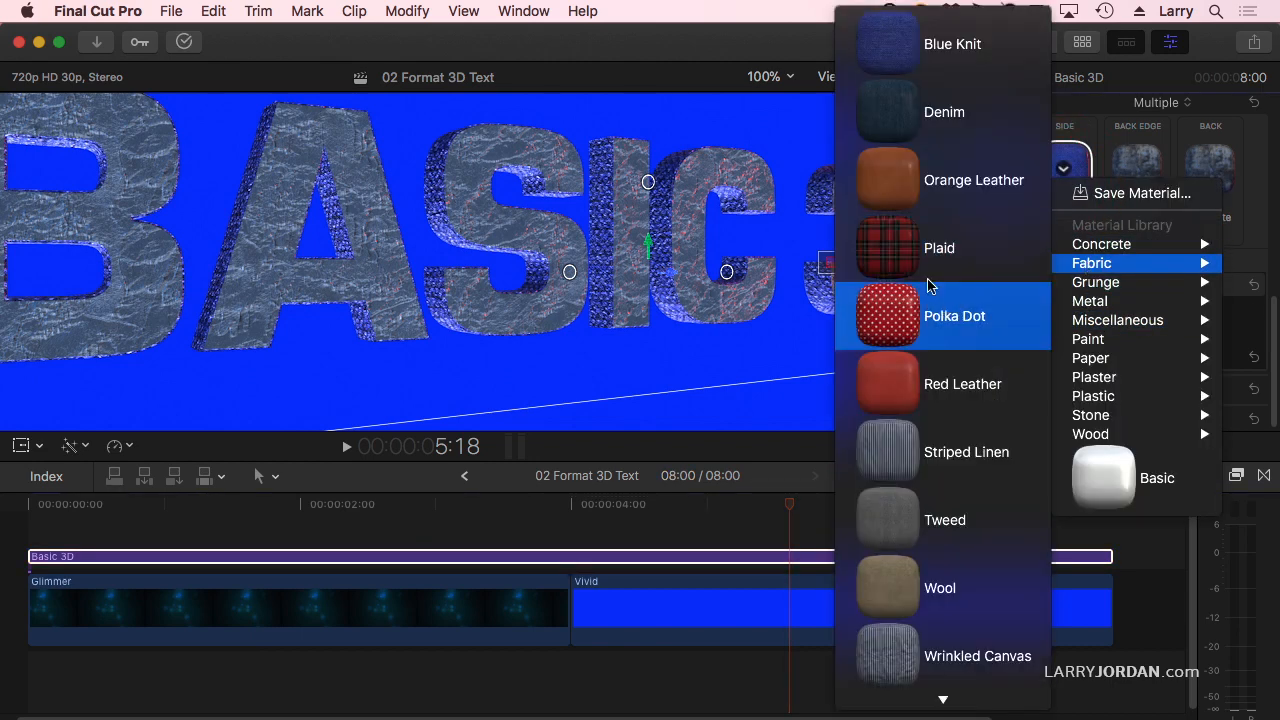
left_click(925, 175)
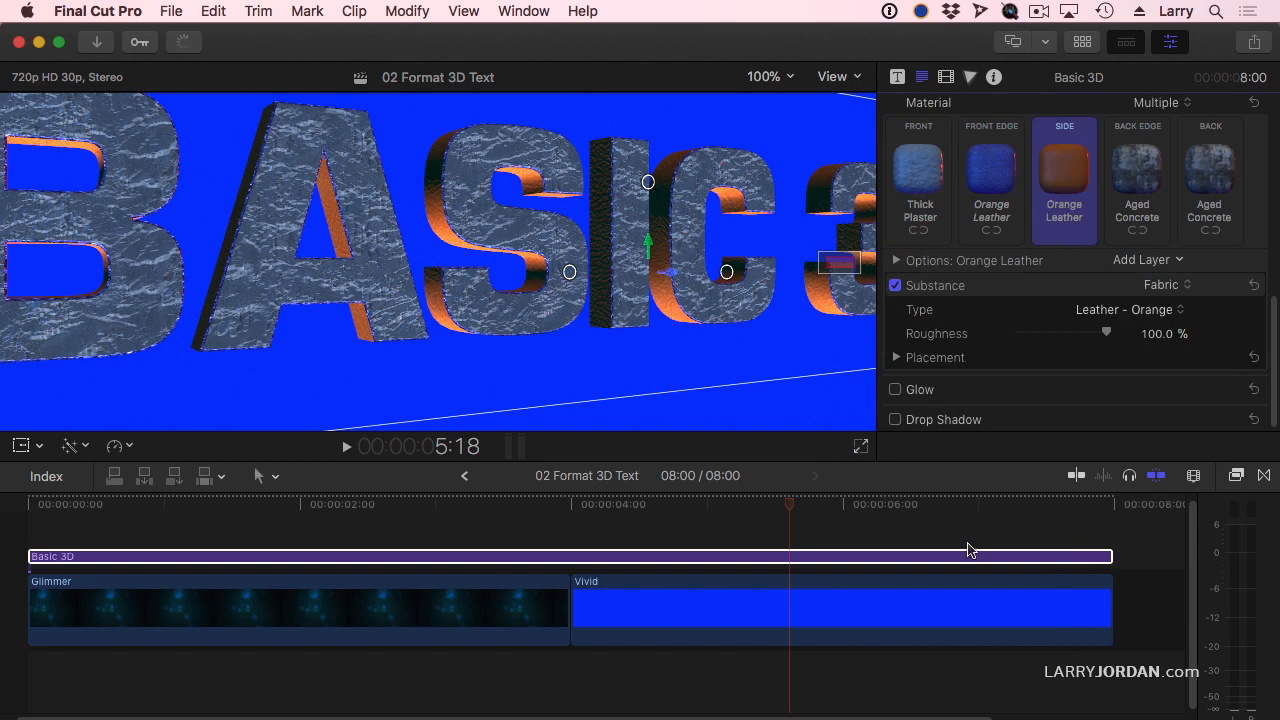
Step: Add a drop shadow to the title with a blur of 25 and a distance of 41
left_click(895, 419)
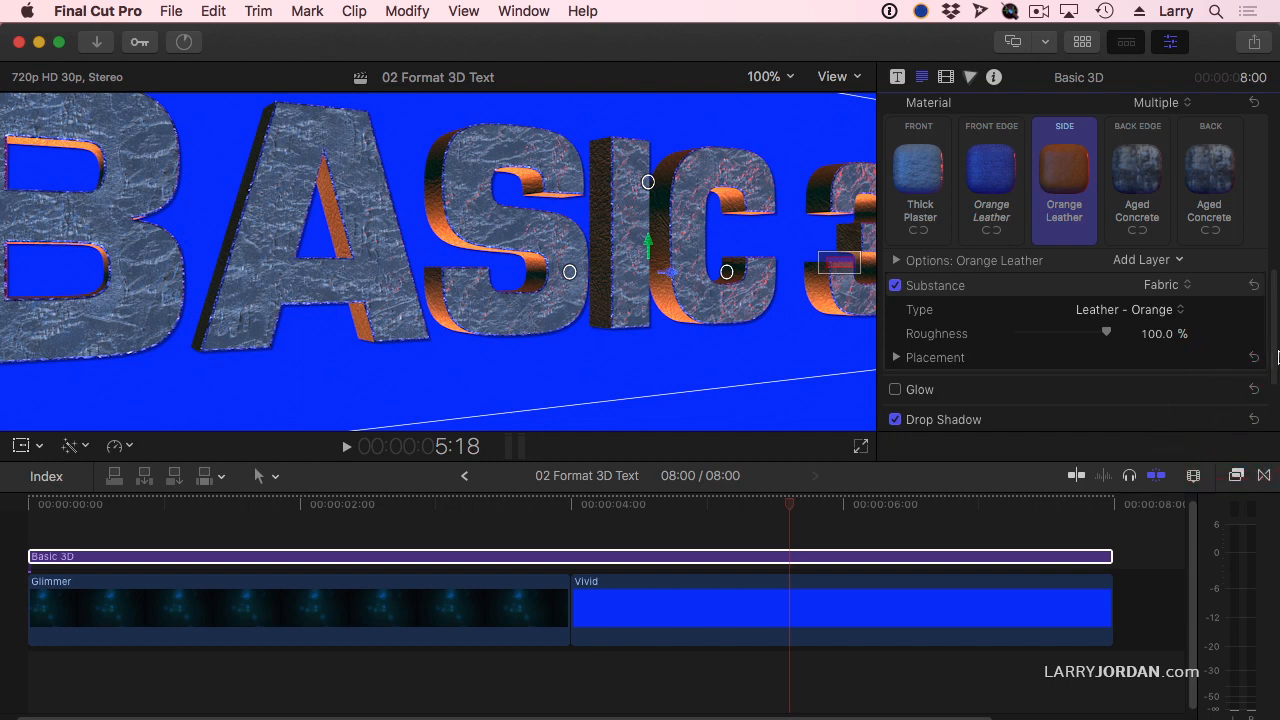
left_click(1233, 419)
left_click_drag(1018, 395, 1154, 371)
double_click(1166, 374)
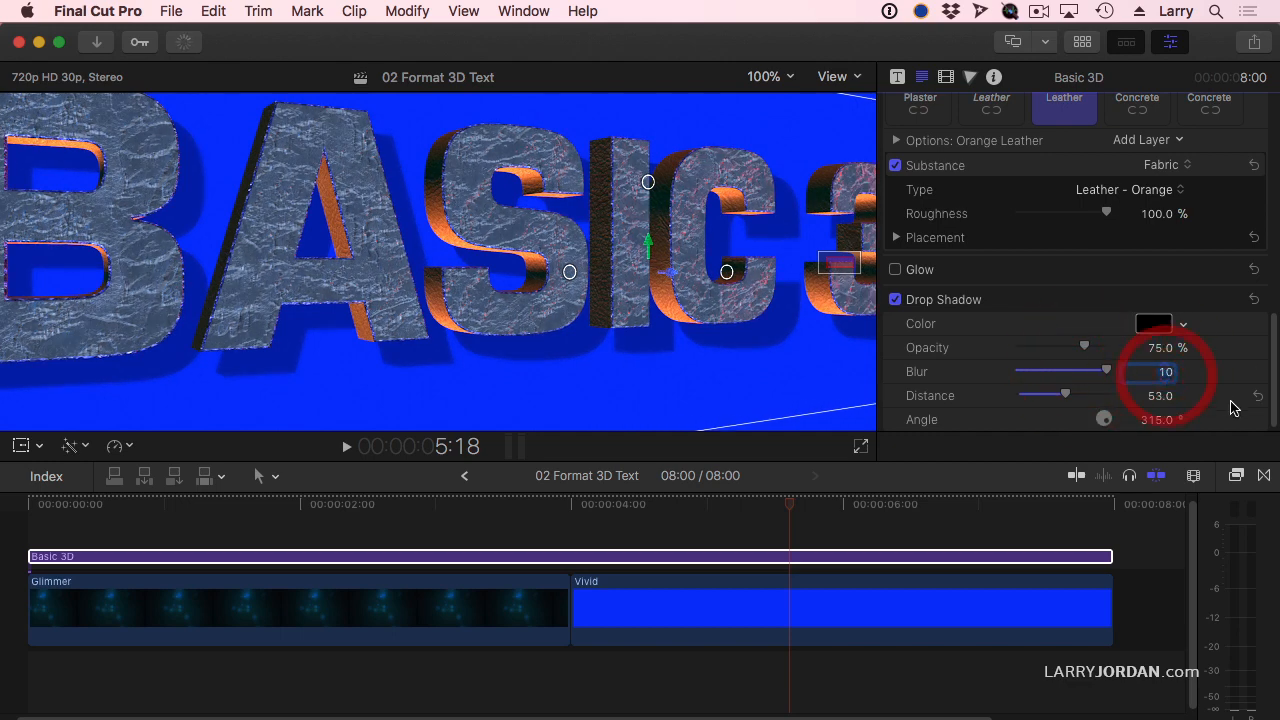
type("25")
key("Return")
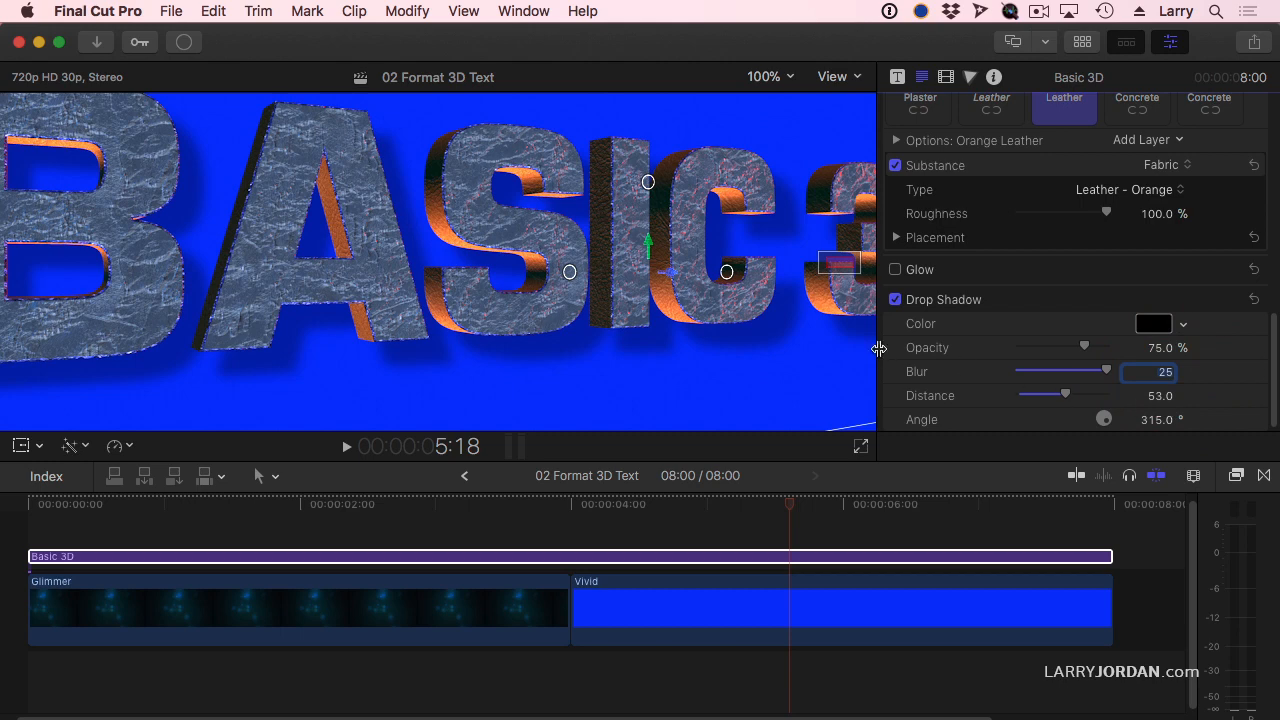
left_click_drag(1063, 398, 1053, 398)
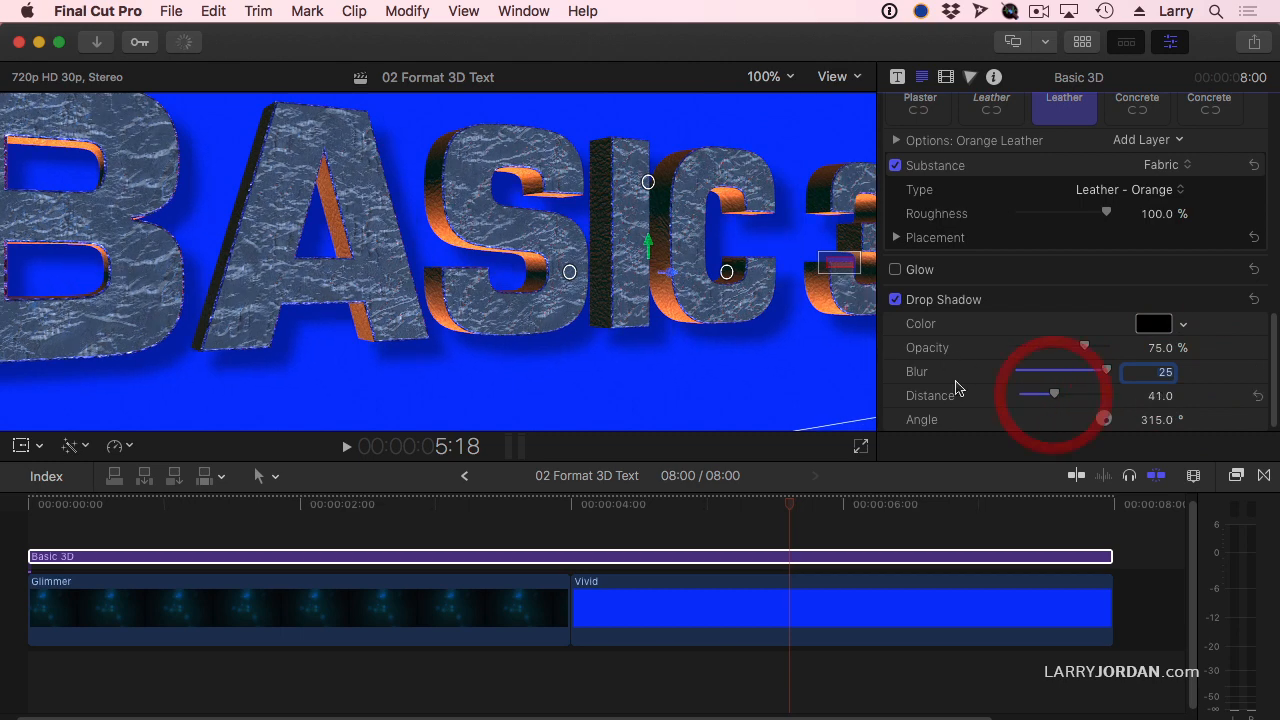
key("shift+z")
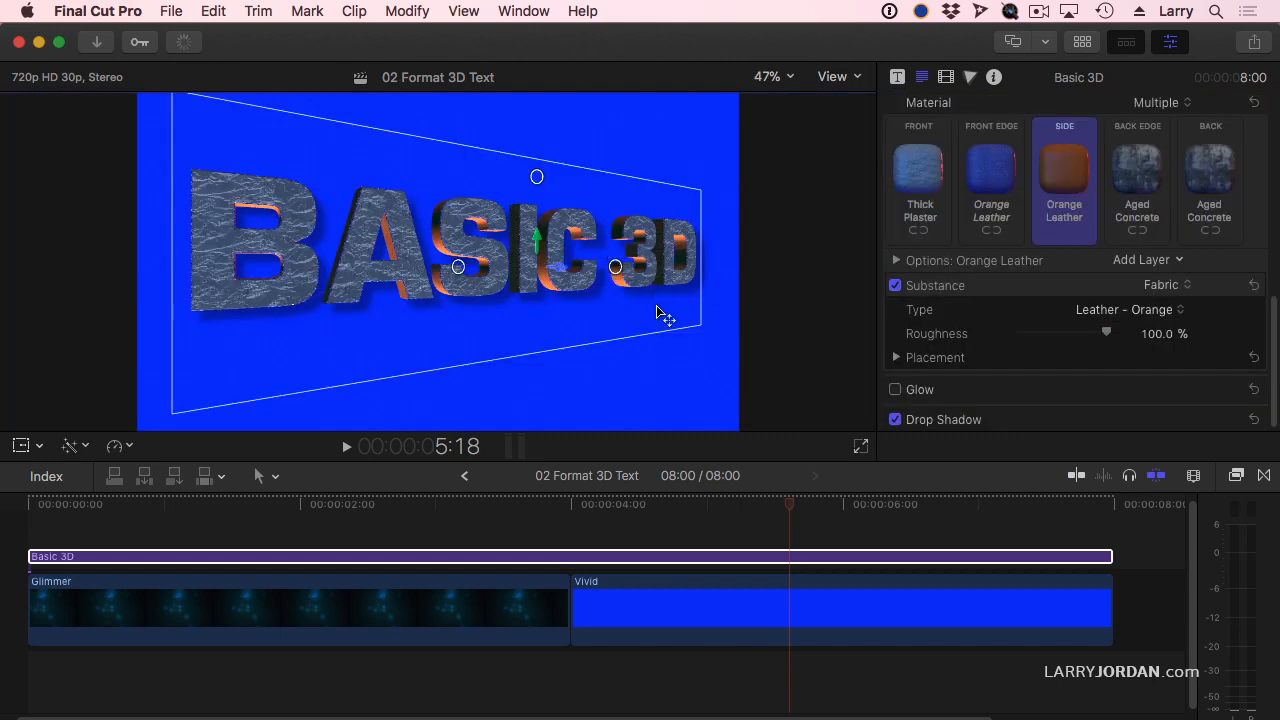